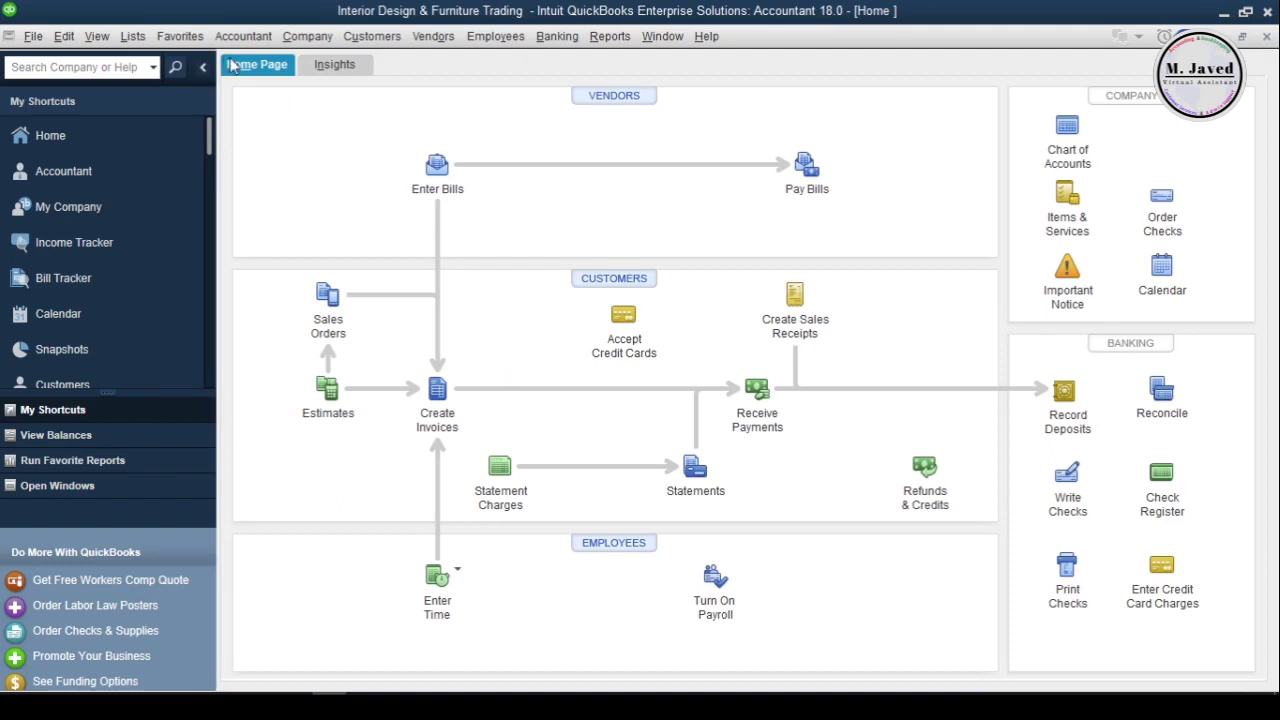
Open the Vendor Type List and add Manufacturer as a new vendor type
{"action": "left_click", "coordinate": [140, 36]}
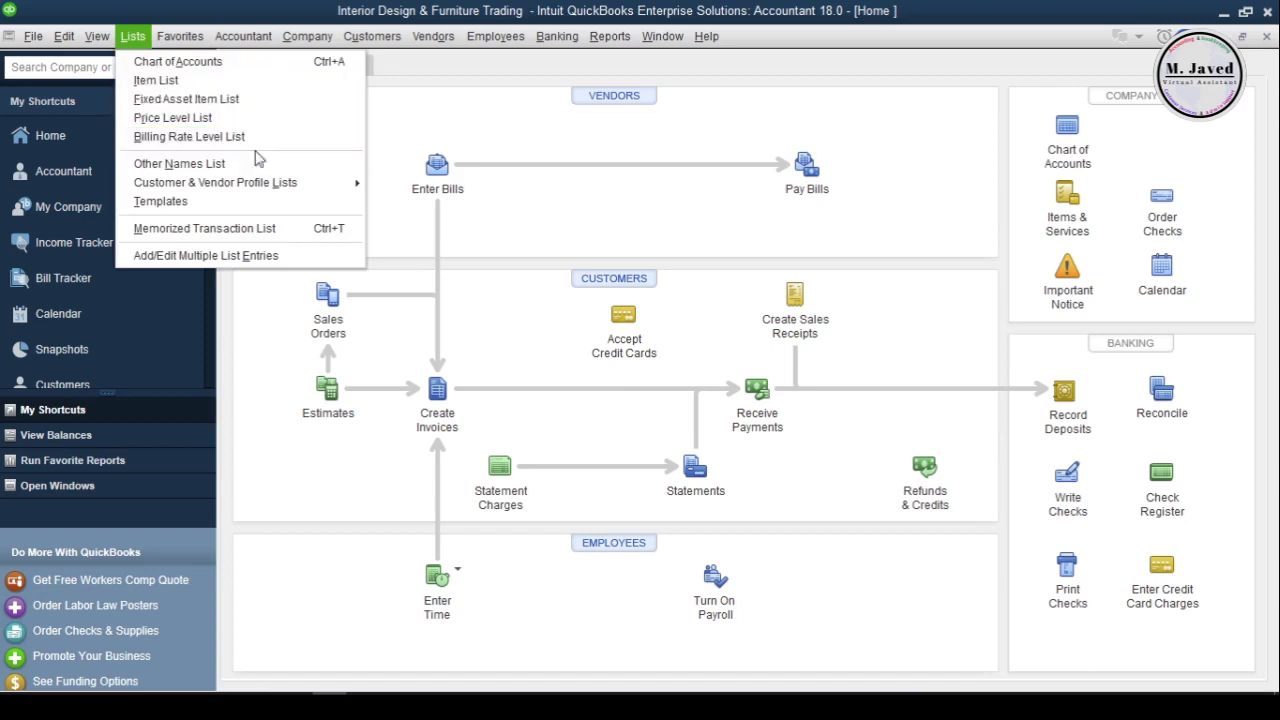
{"action": "mouse_move", "coordinate": [305, 182]}
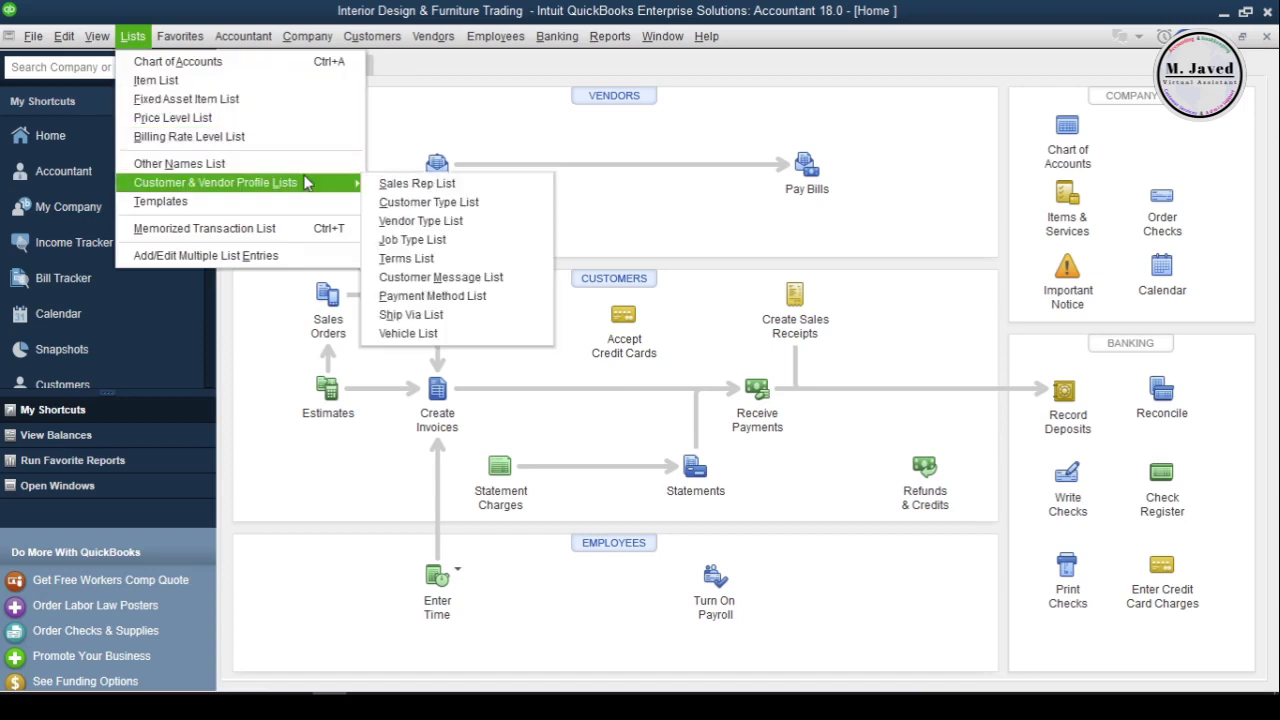
{"action": "left_click", "coordinate": [488, 222]}
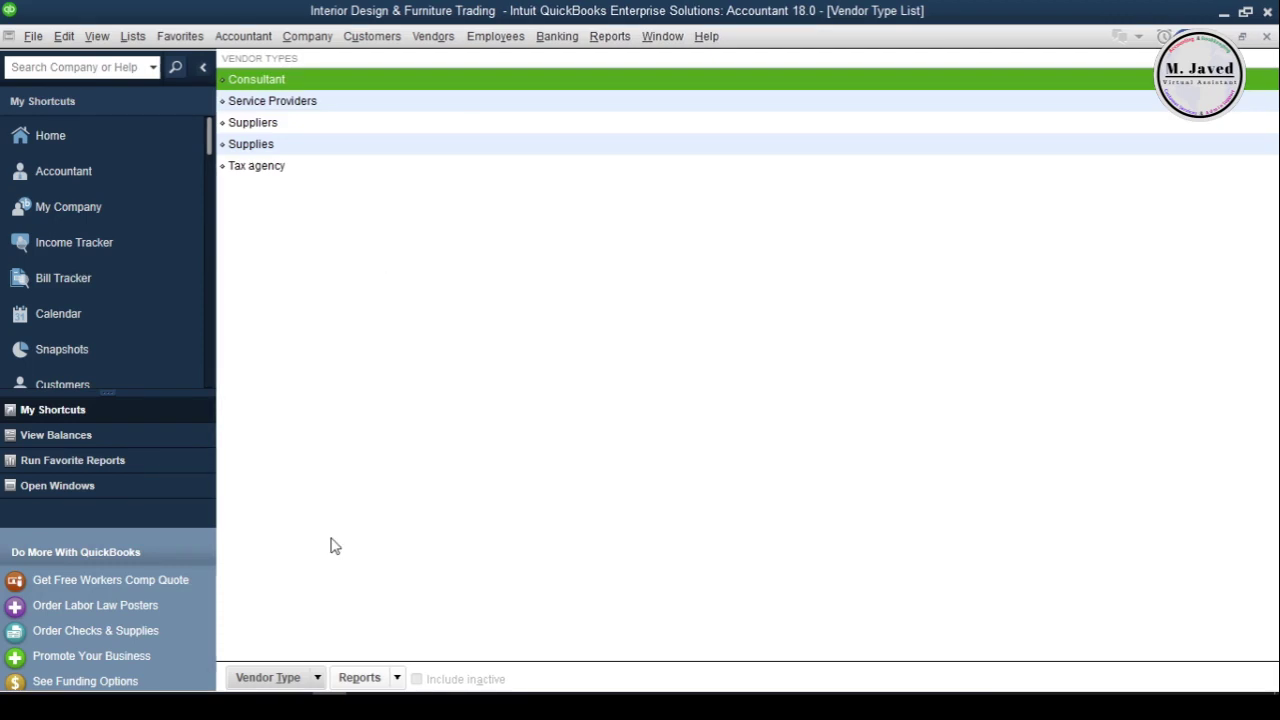
{"action": "left_click", "coordinate": [293, 679]}
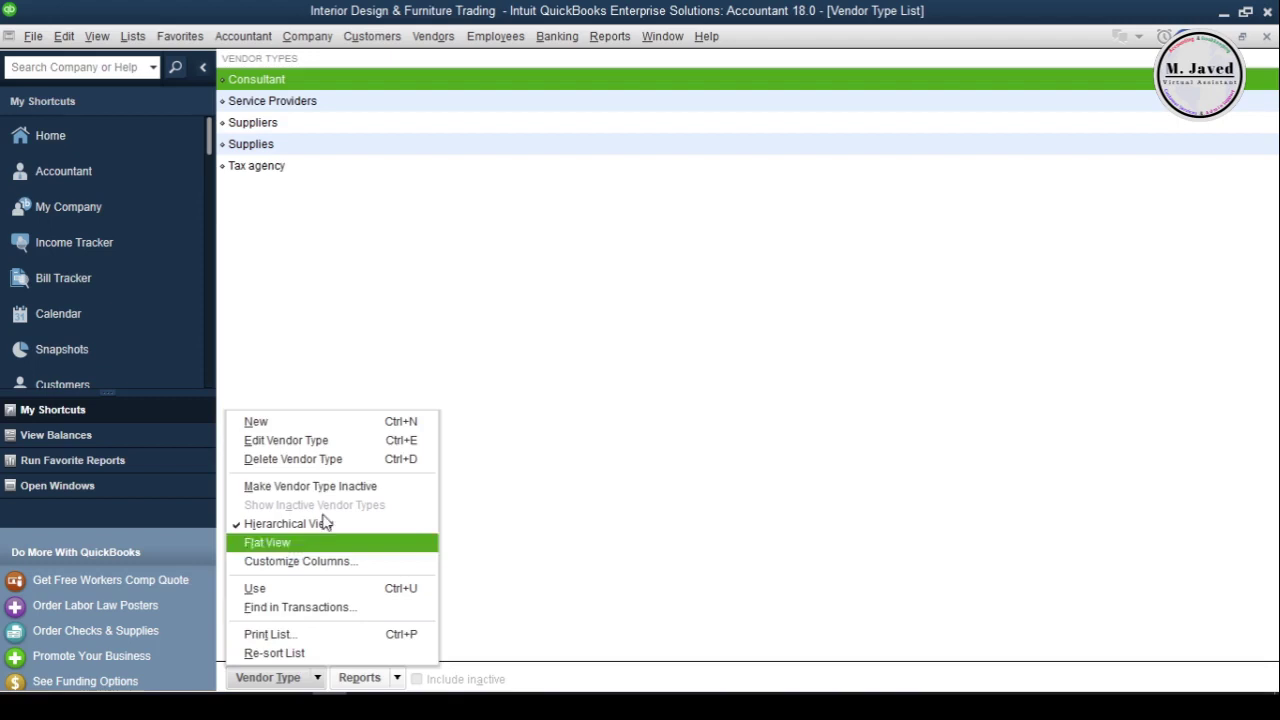
{"action": "left_click", "coordinate": [316, 422]}
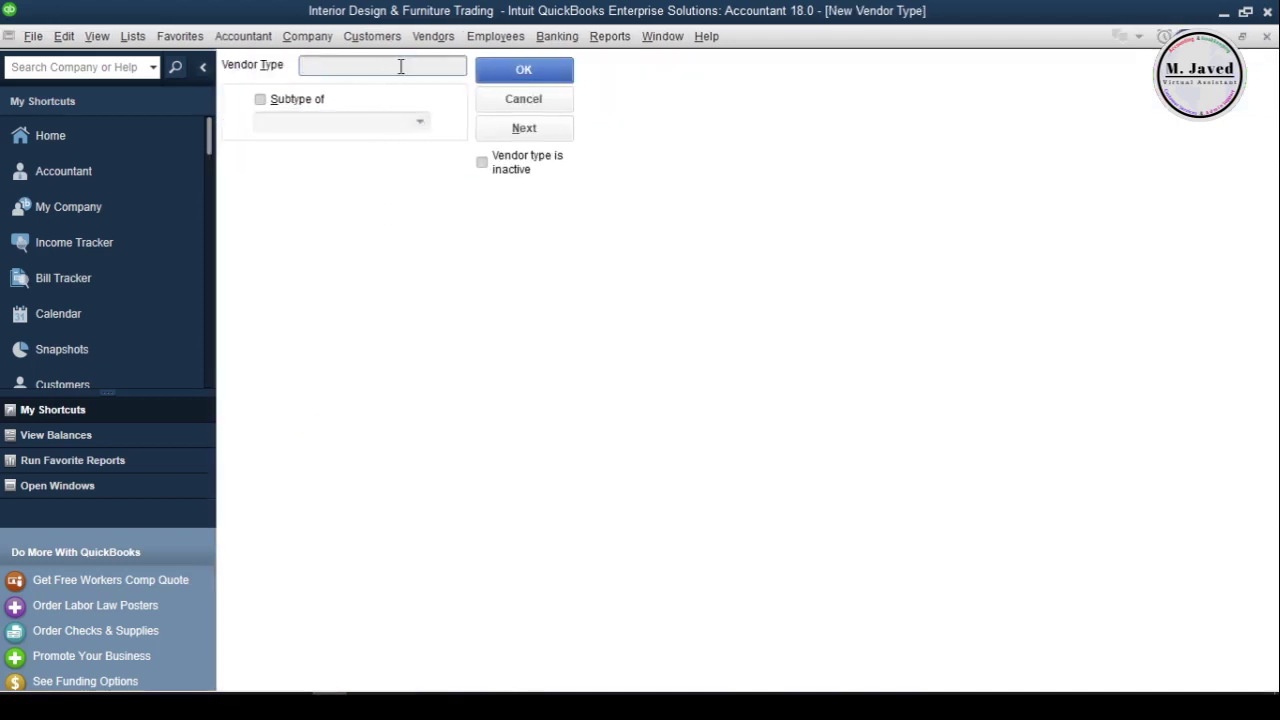
{"action": "type", "text": "Manufacturer"}
{"action": "left_click", "coordinate": [500, 72]}
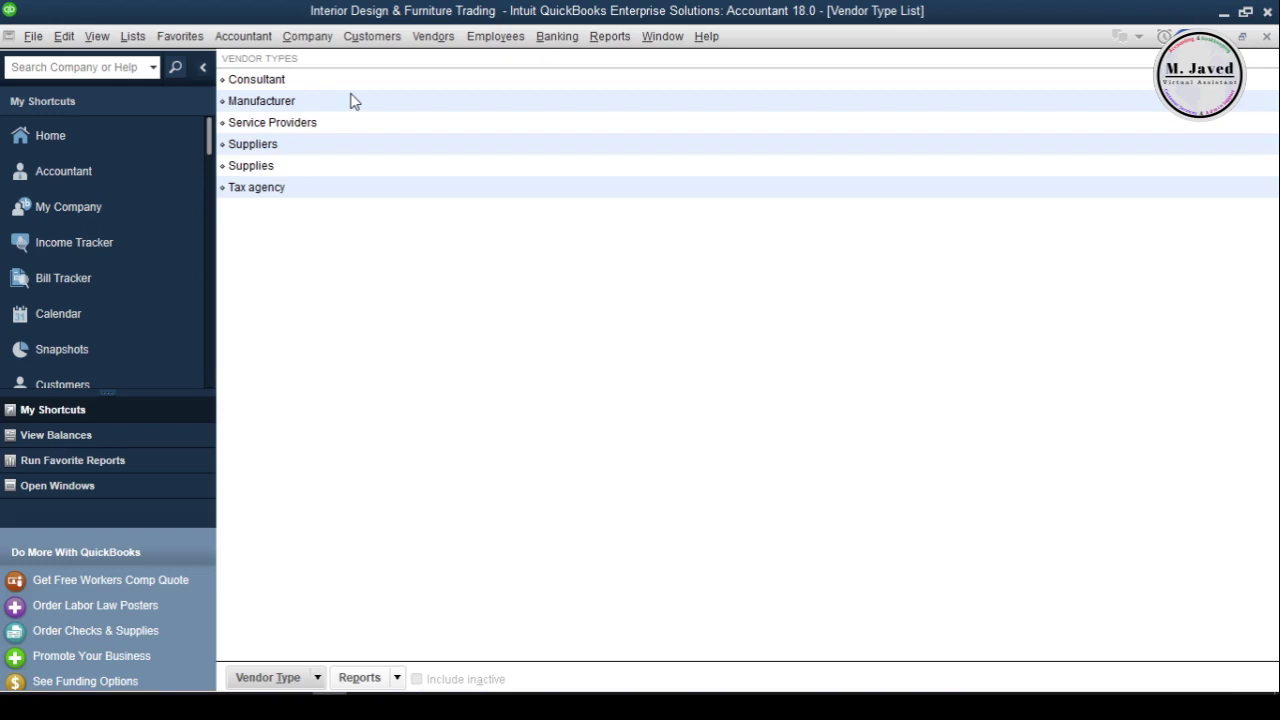
Add Wholesalers as a new vendor type that is a subtype of Suppliers
{"action": "left_click", "coordinate": [270, 677]}
{"action": "left_click", "coordinate": [394, 290]}
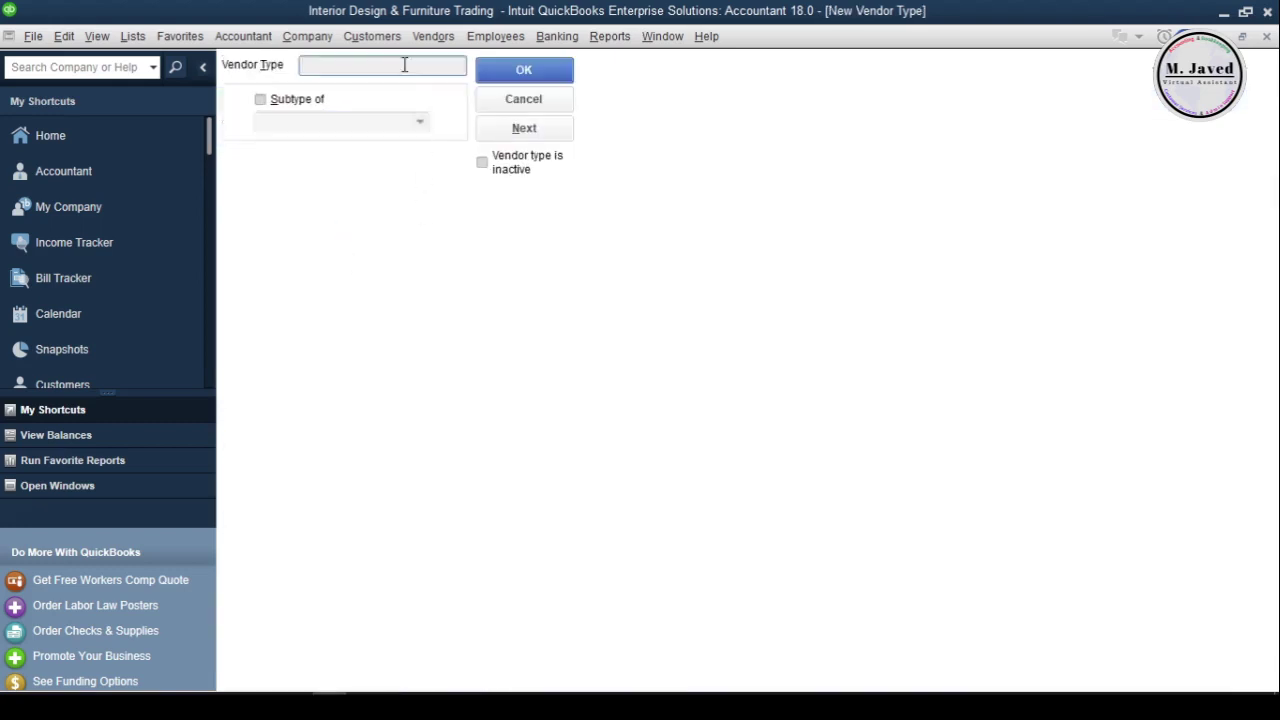
{"action": "type", "text": "Wholesalers"}
{"action": "left_click", "coordinate": [276, 101]}
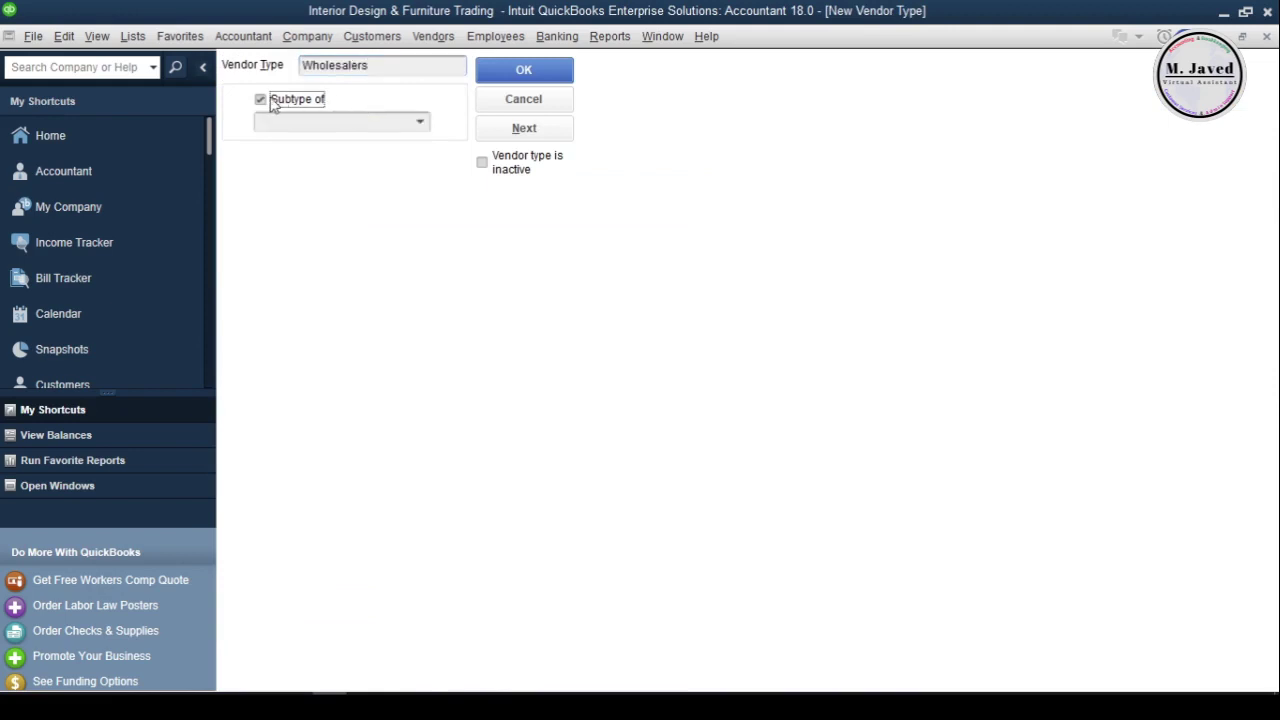
{"action": "left_click", "coordinate": [418, 125]}
{"action": "left_click", "coordinate": [325, 256]}
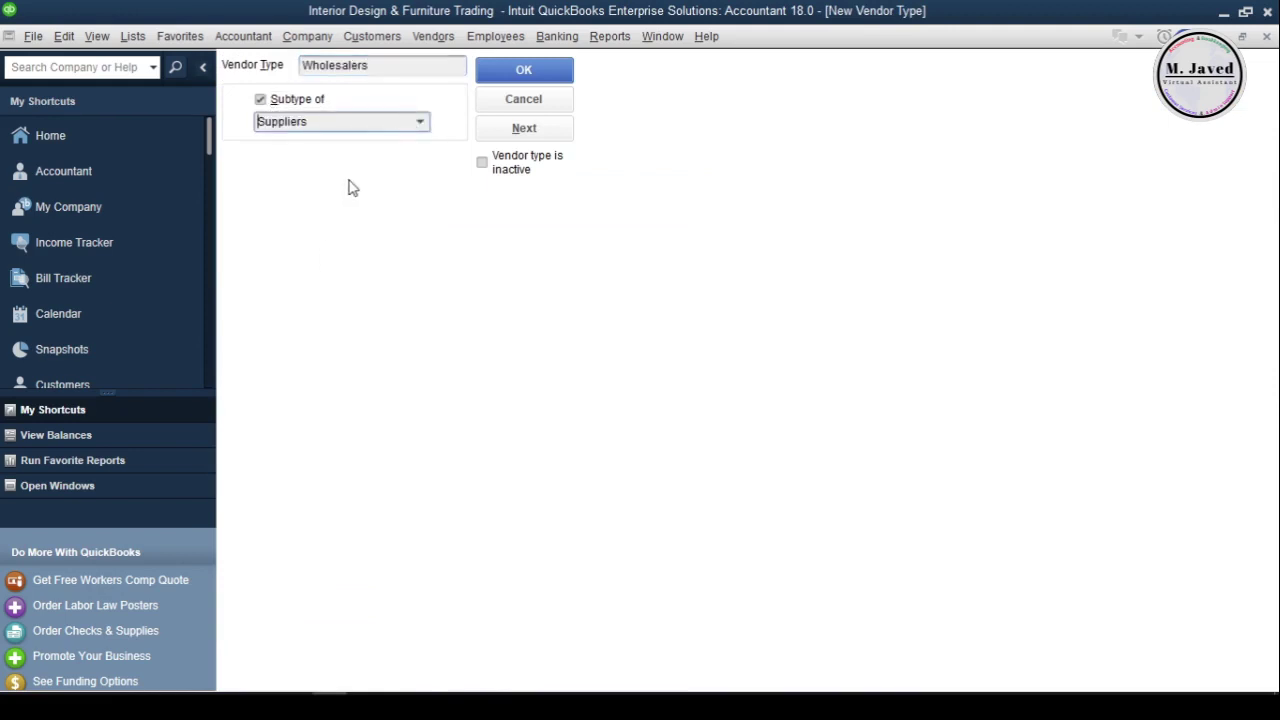
{"action": "left_click", "coordinate": [506, 77]}
{"action": "left_click", "coordinate": [419, 272]}
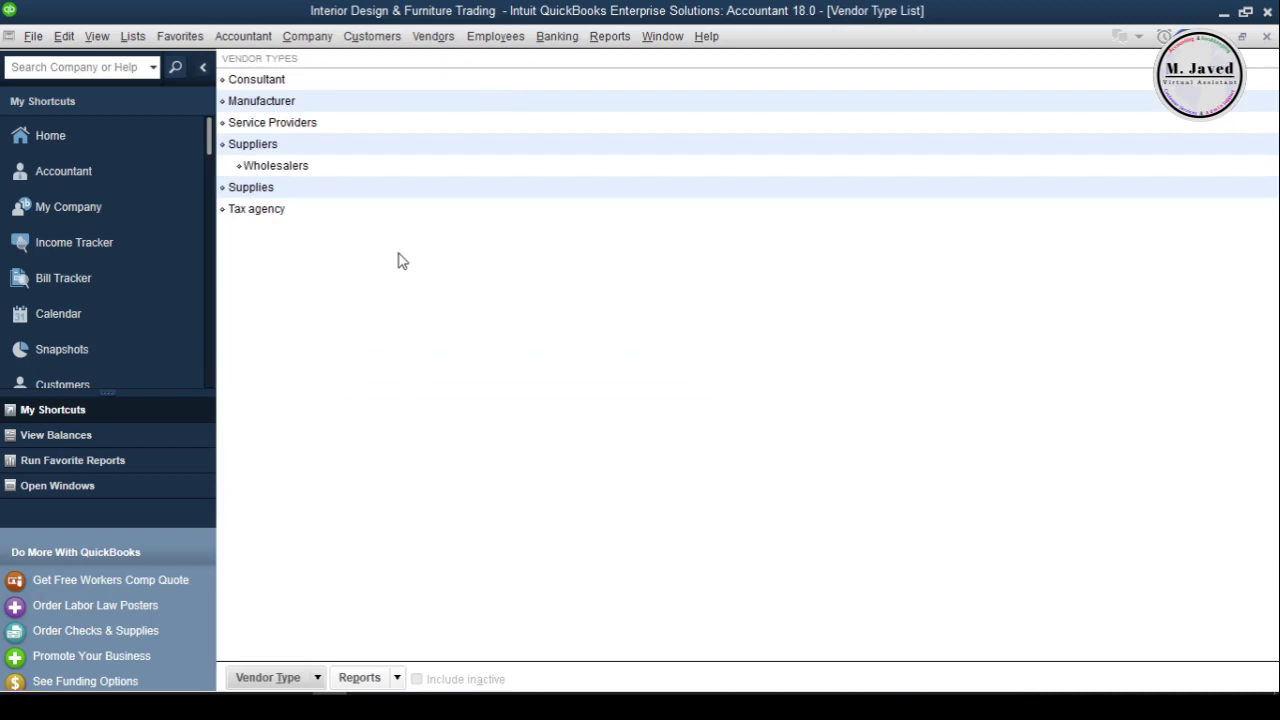
{"action": "left_click", "coordinate": [368, 90]}
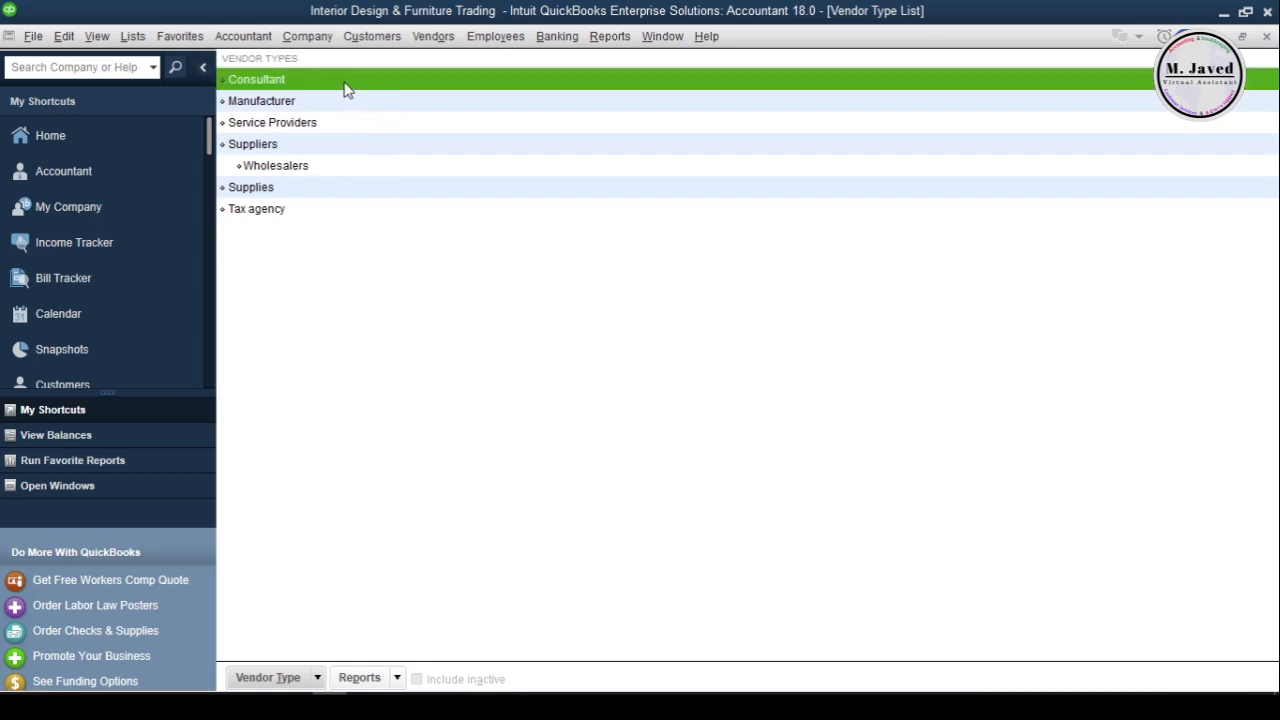
{"action": "double_click", "coordinate": [343, 90]}
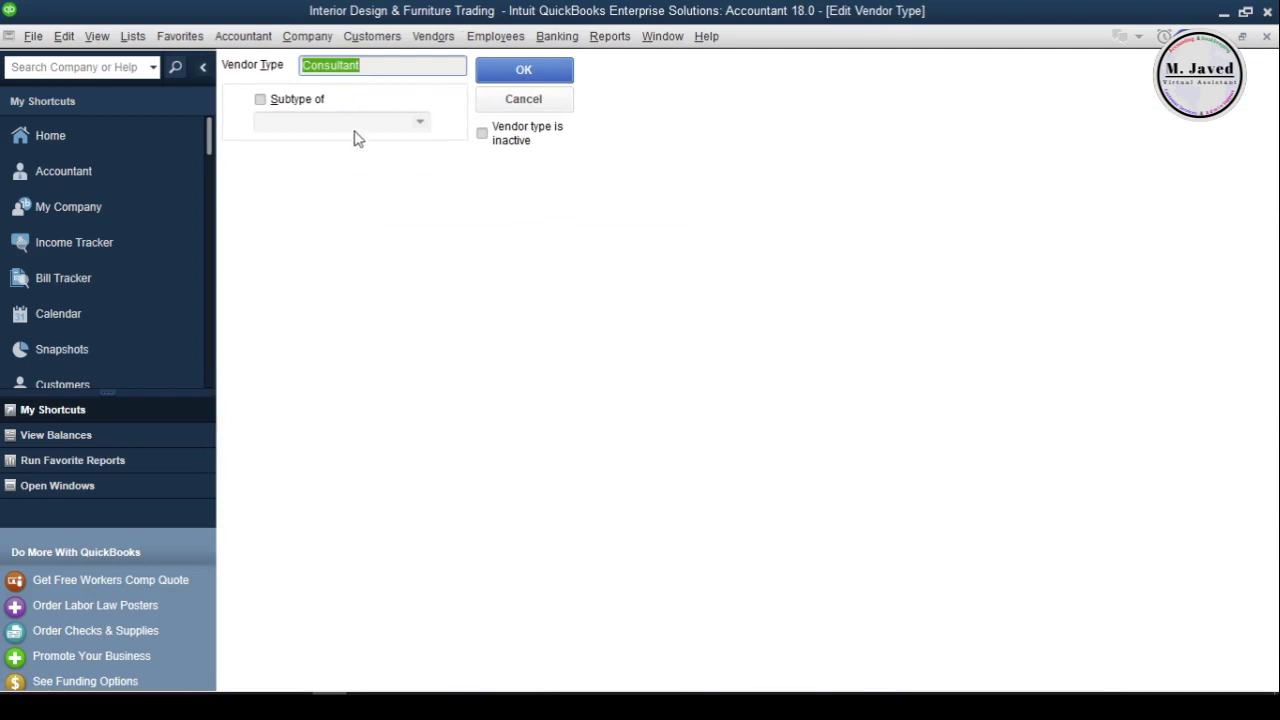
{"action": "left_click", "coordinate": [482, 136]}
{"action": "left_click", "coordinate": [501, 66]}
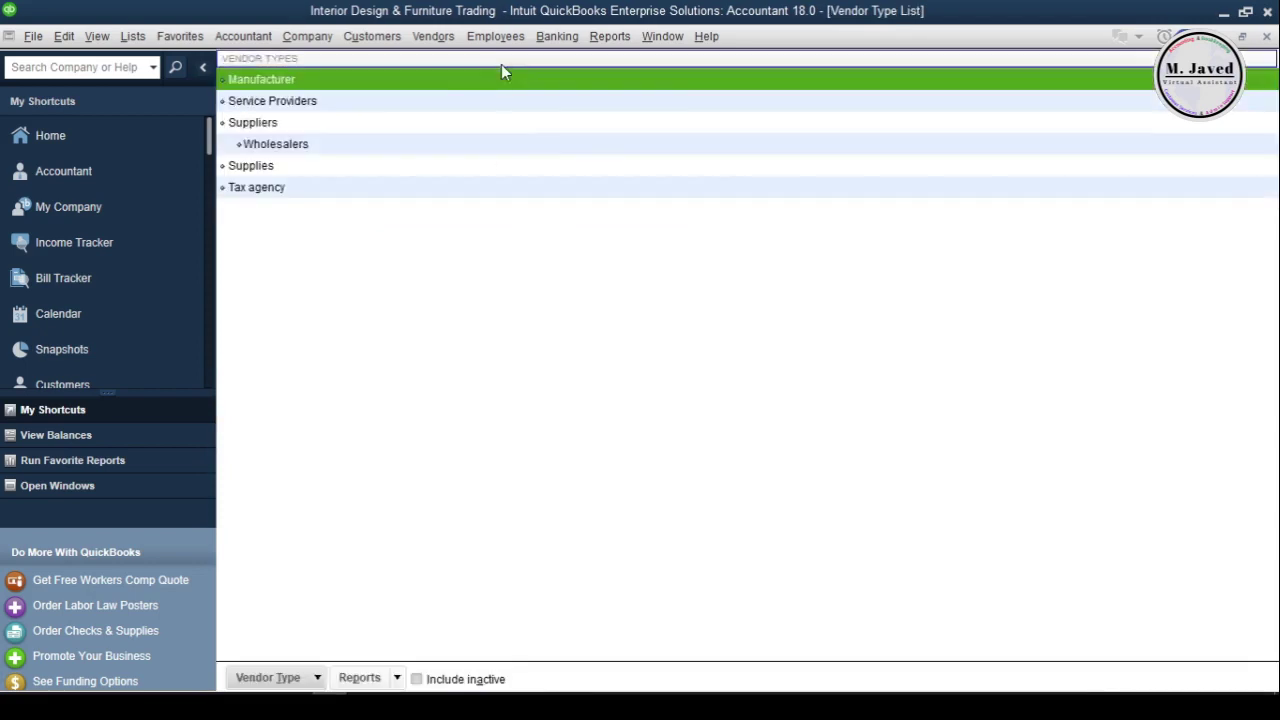
{"action": "left_click", "coordinate": [368, 248]}
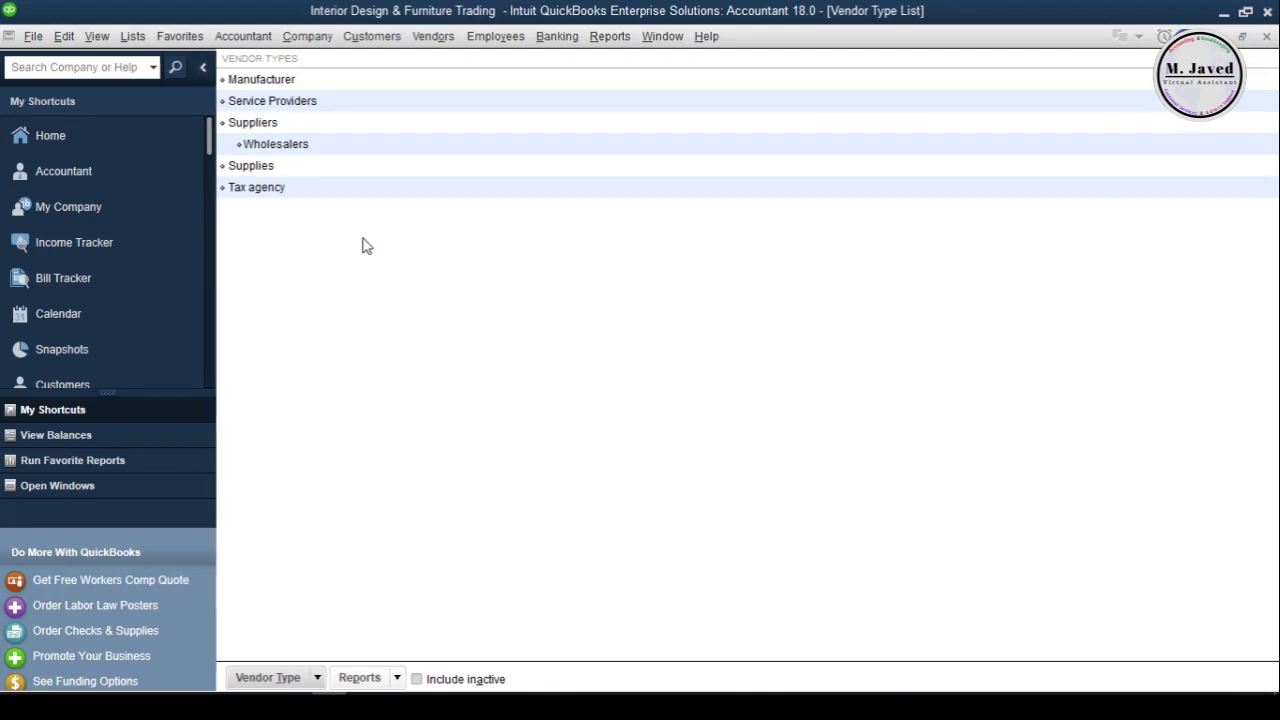
{"action": "left_click", "coordinate": [417, 679]}
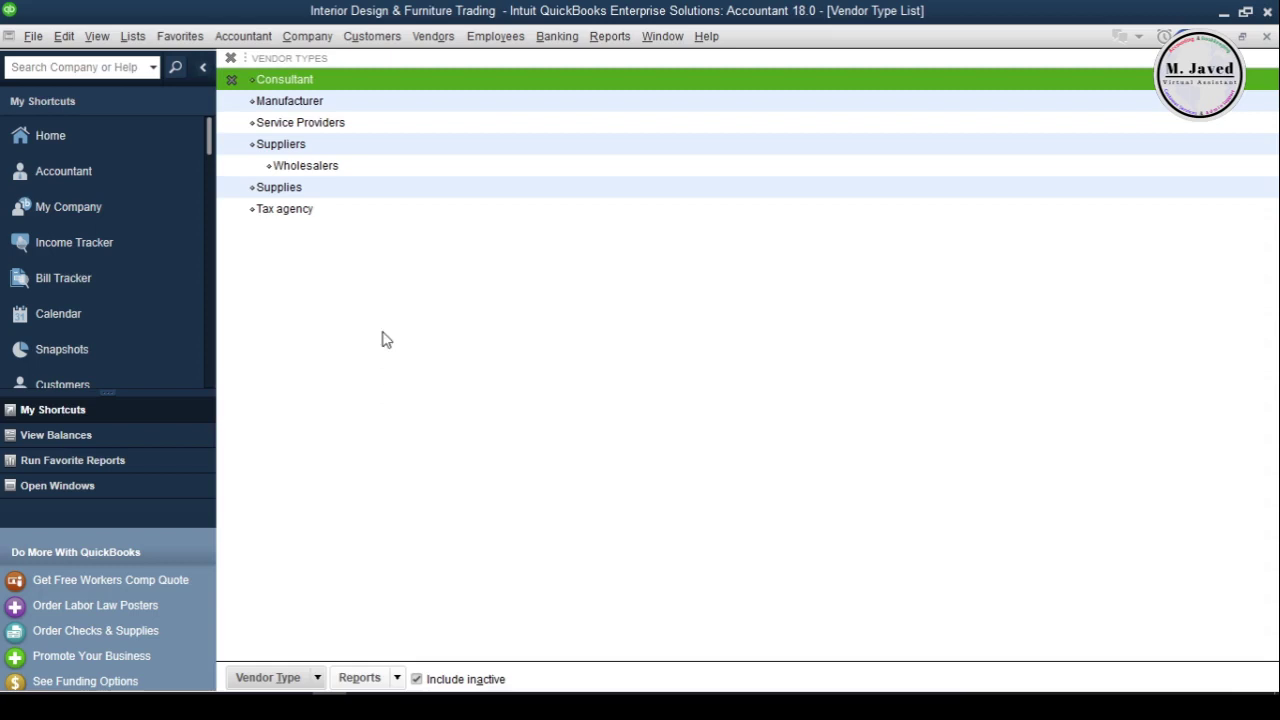
{"action": "left_click", "coordinate": [381, 213]}
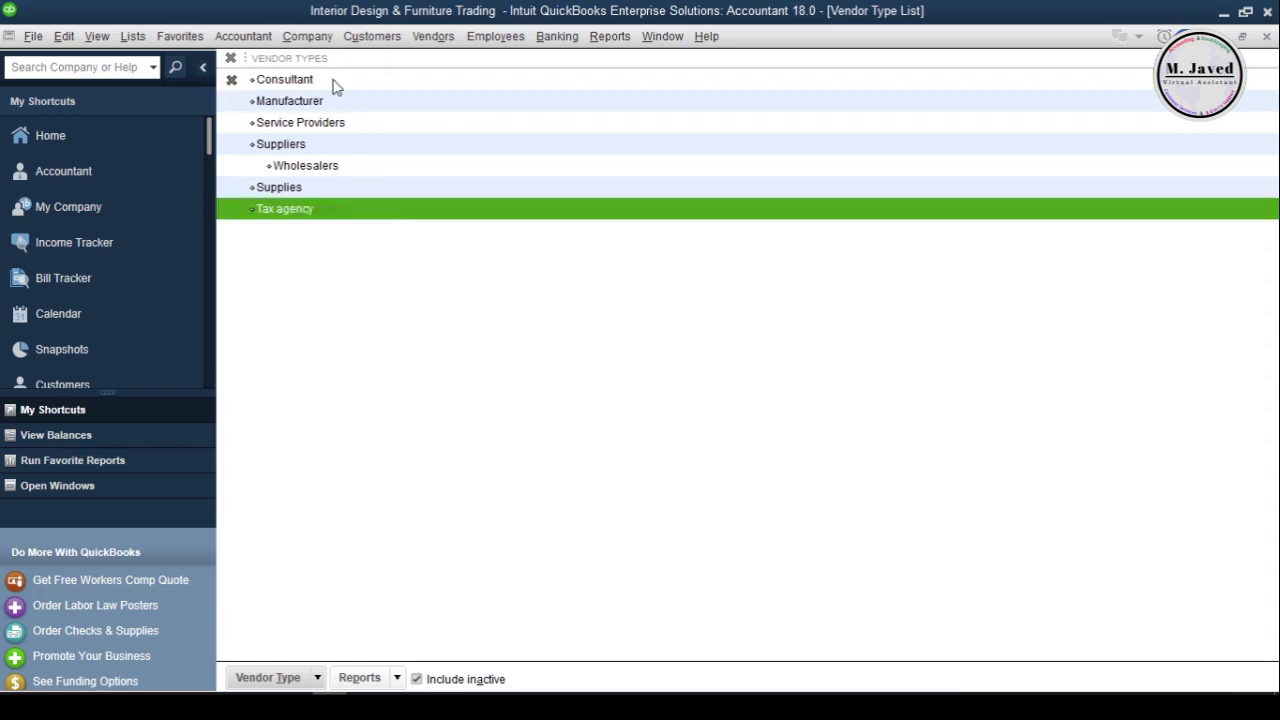
{"action": "left_click", "coordinate": [231, 80]}
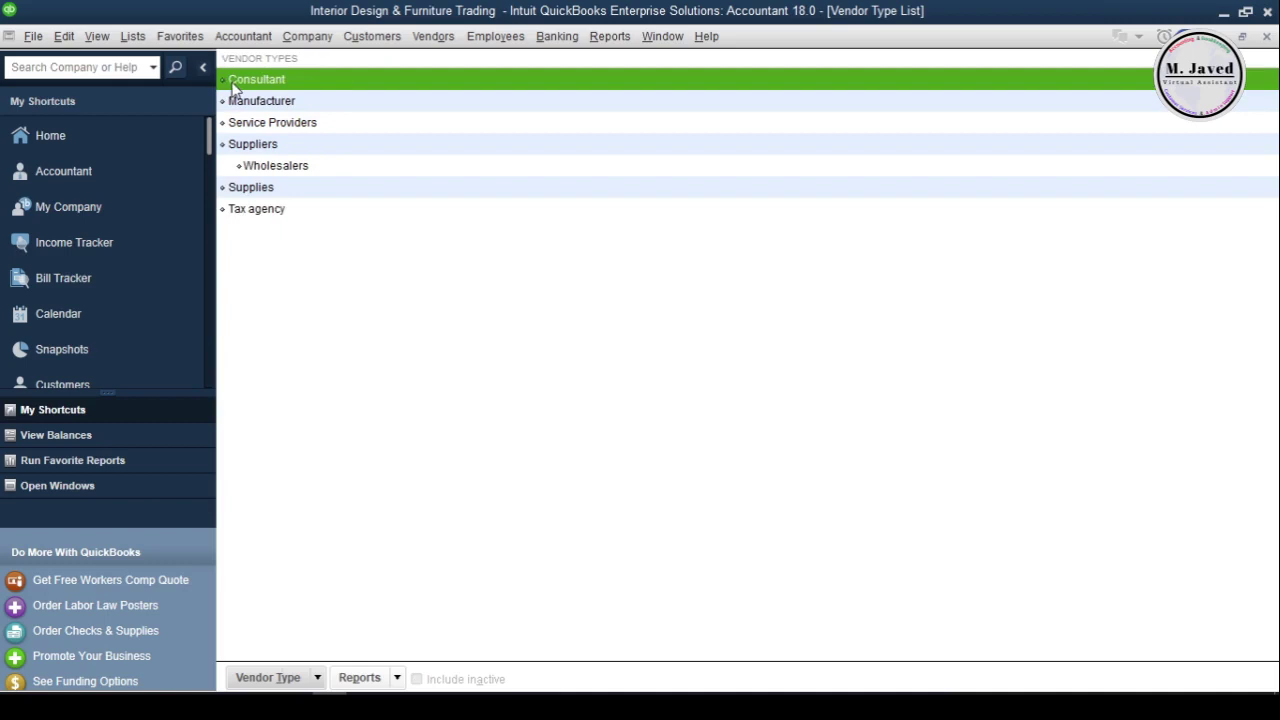
{"action": "left_click", "coordinate": [383, 231]}
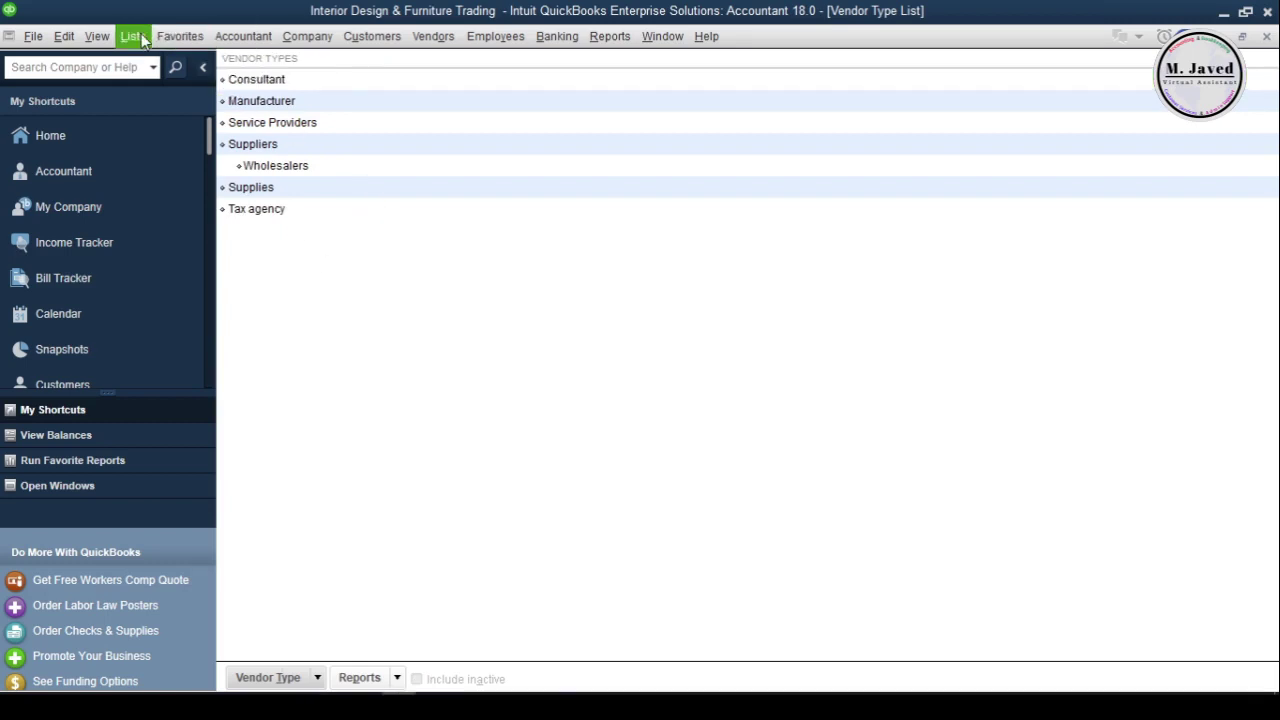
Open the Terms List from the Customer & Vendor Profile Lists
{"action": "left_click", "coordinate": [133, 36]}
{"action": "mouse_move", "coordinate": [276, 195]}
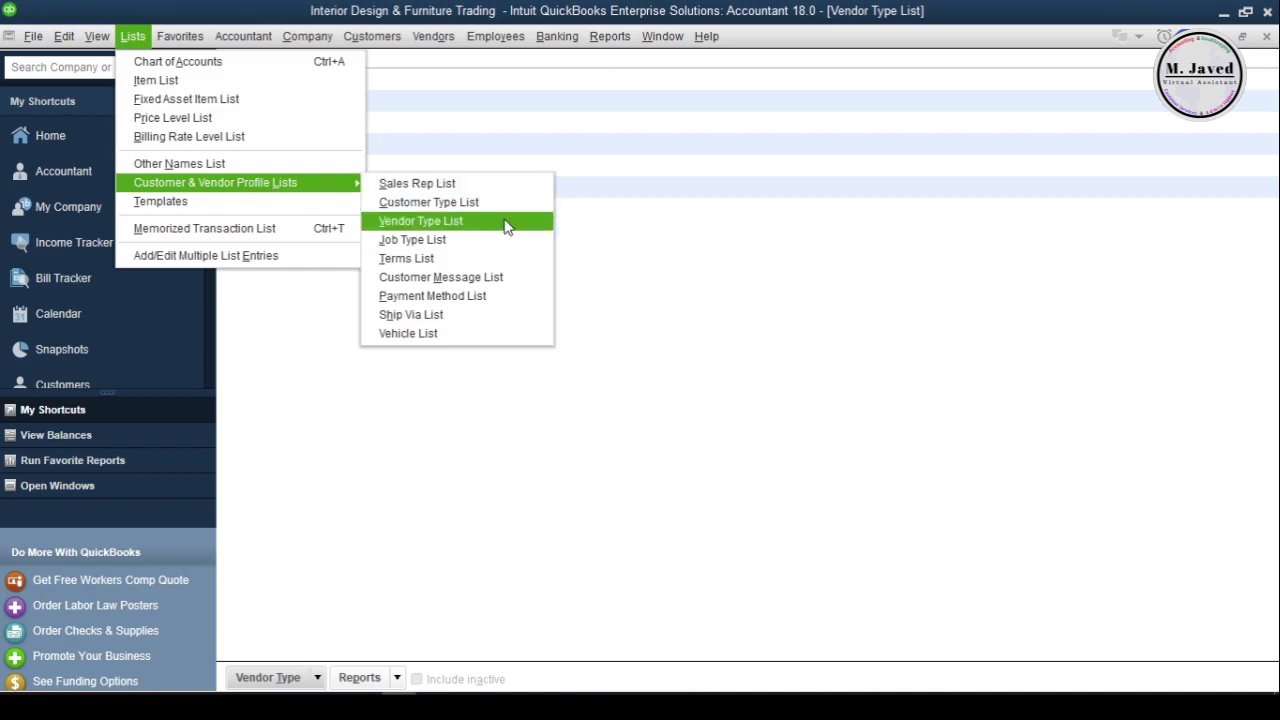
{"action": "left_click", "coordinate": [503, 259]}
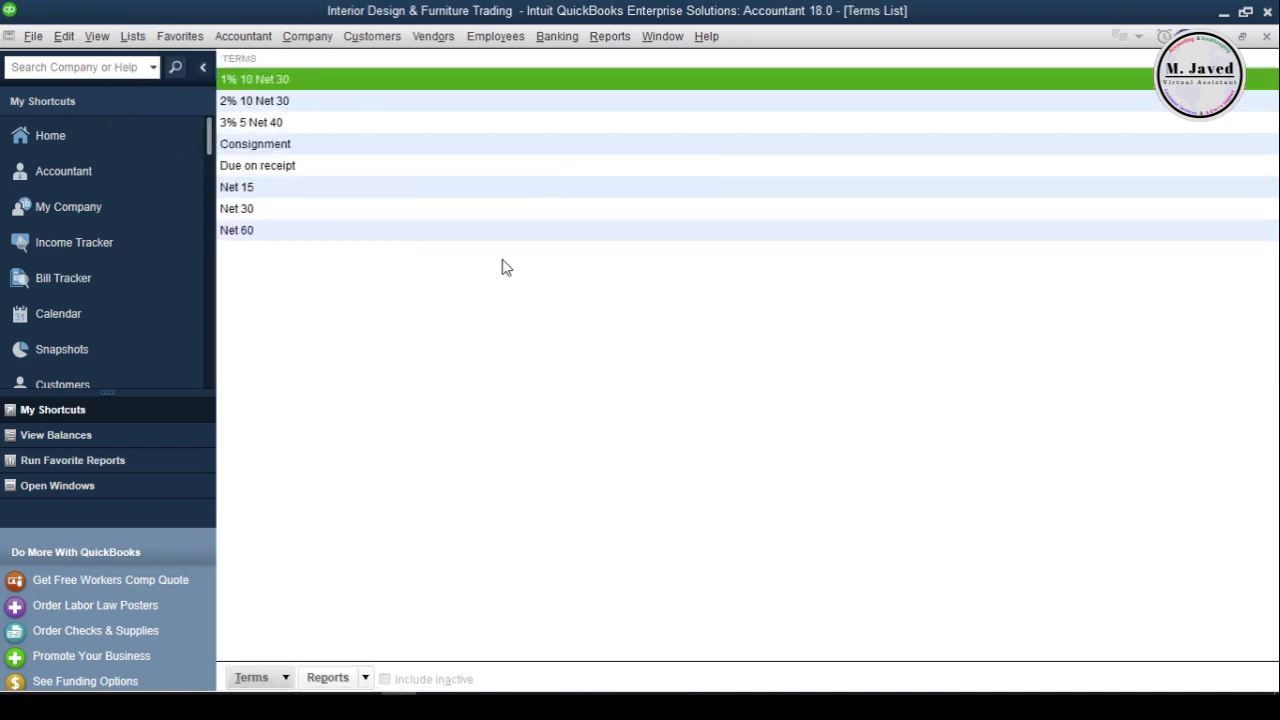
{"action": "left_click", "coordinate": [433, 275]}
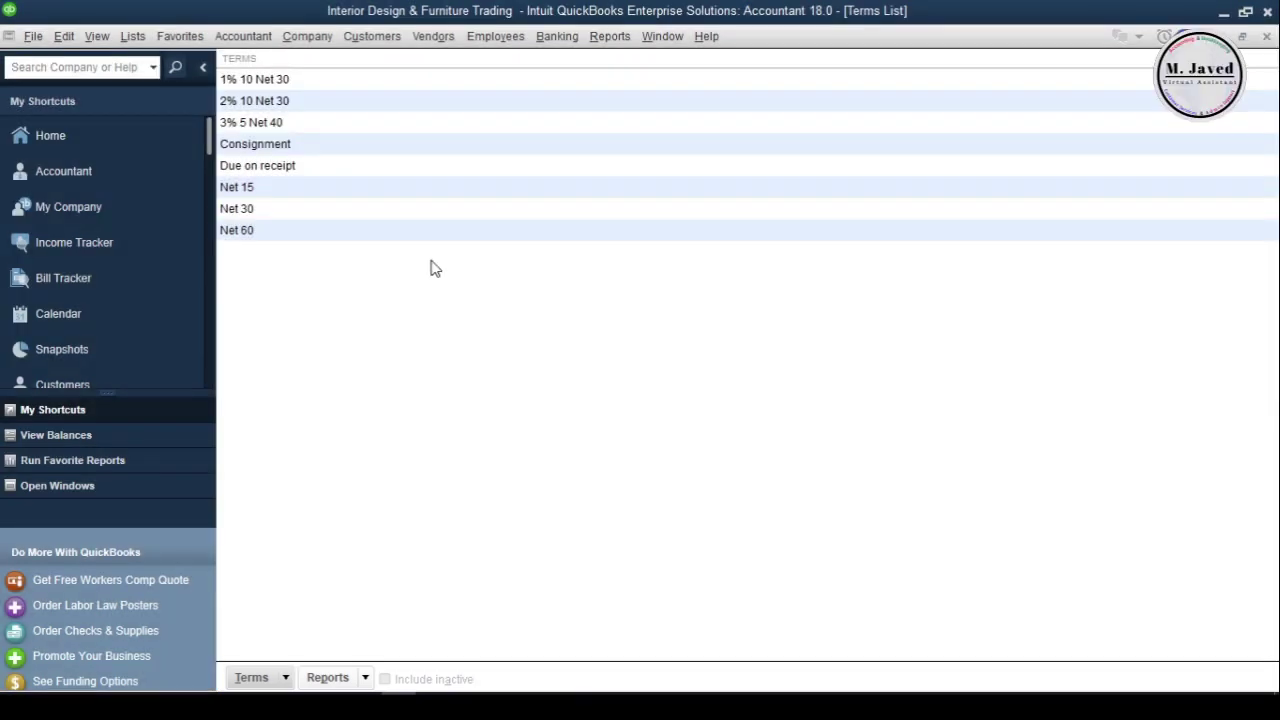
Open the Payment Method List to review methods from Cash through E-Check
{"action": "left_click", "coordinate": [133, 36]}
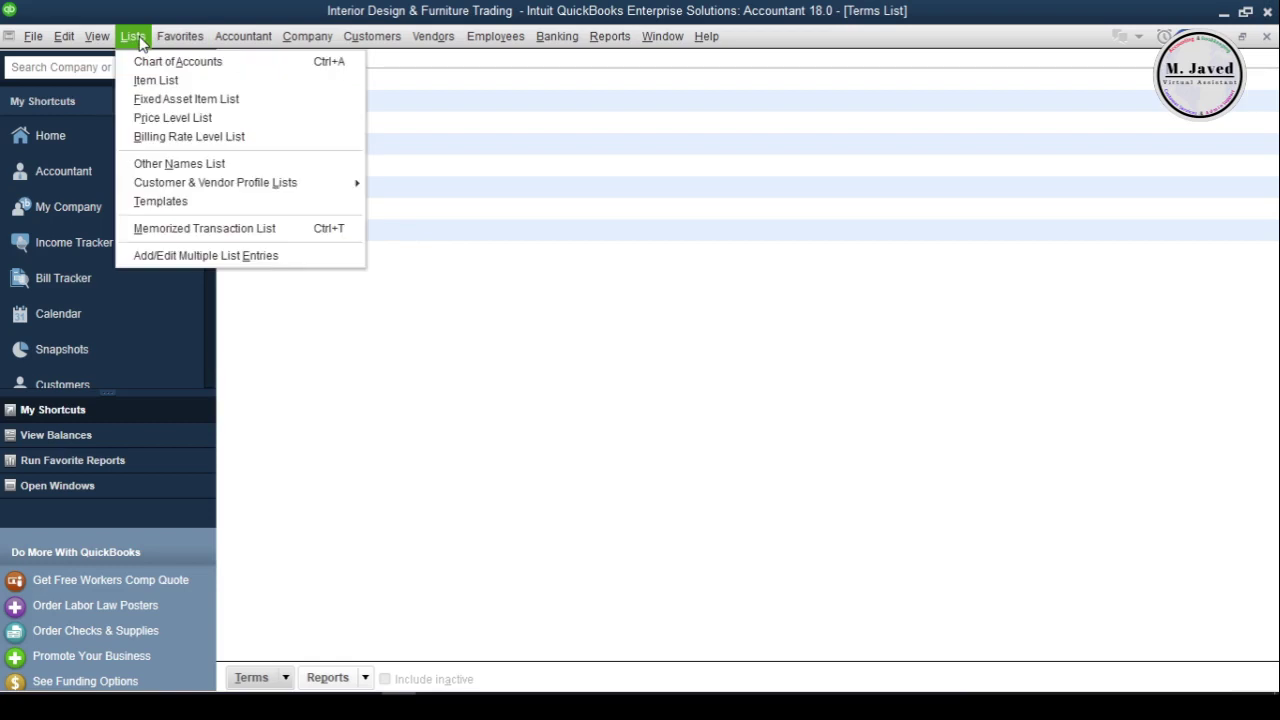
{"action": "mouse_move", "coordinate": [268, 190]}
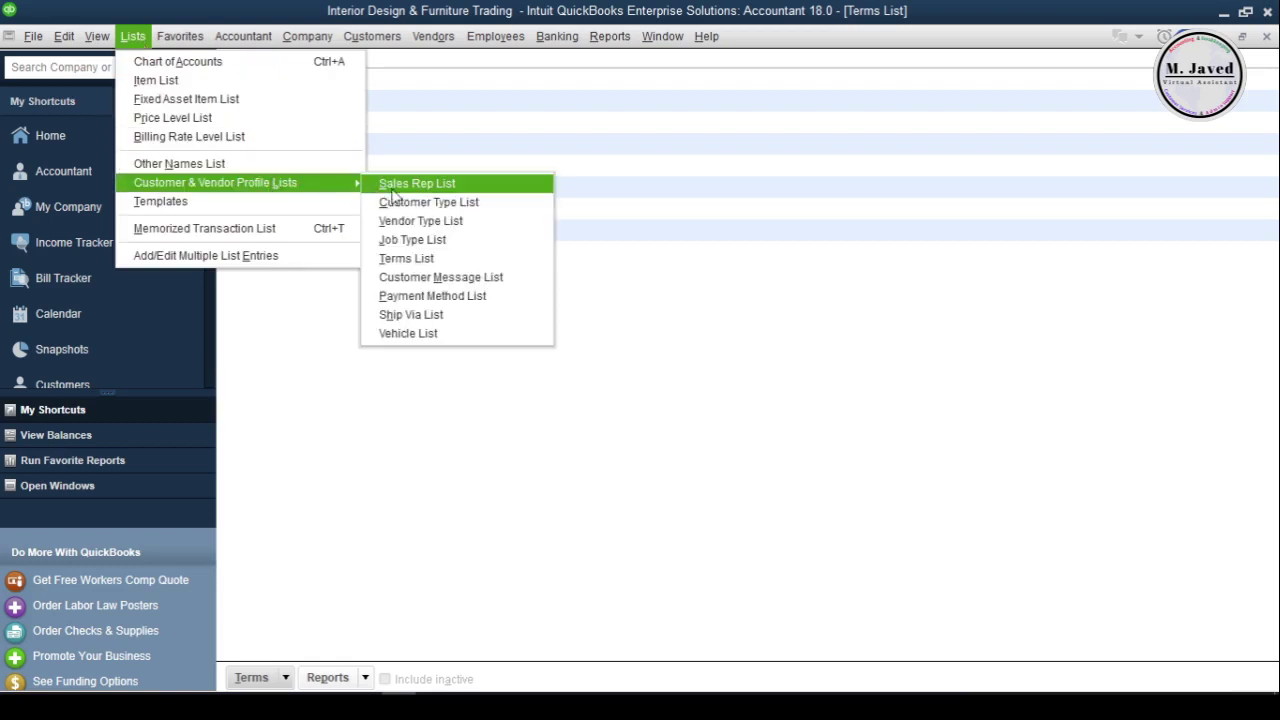
{"action": "left_click", "coordinate": [520, 297]}
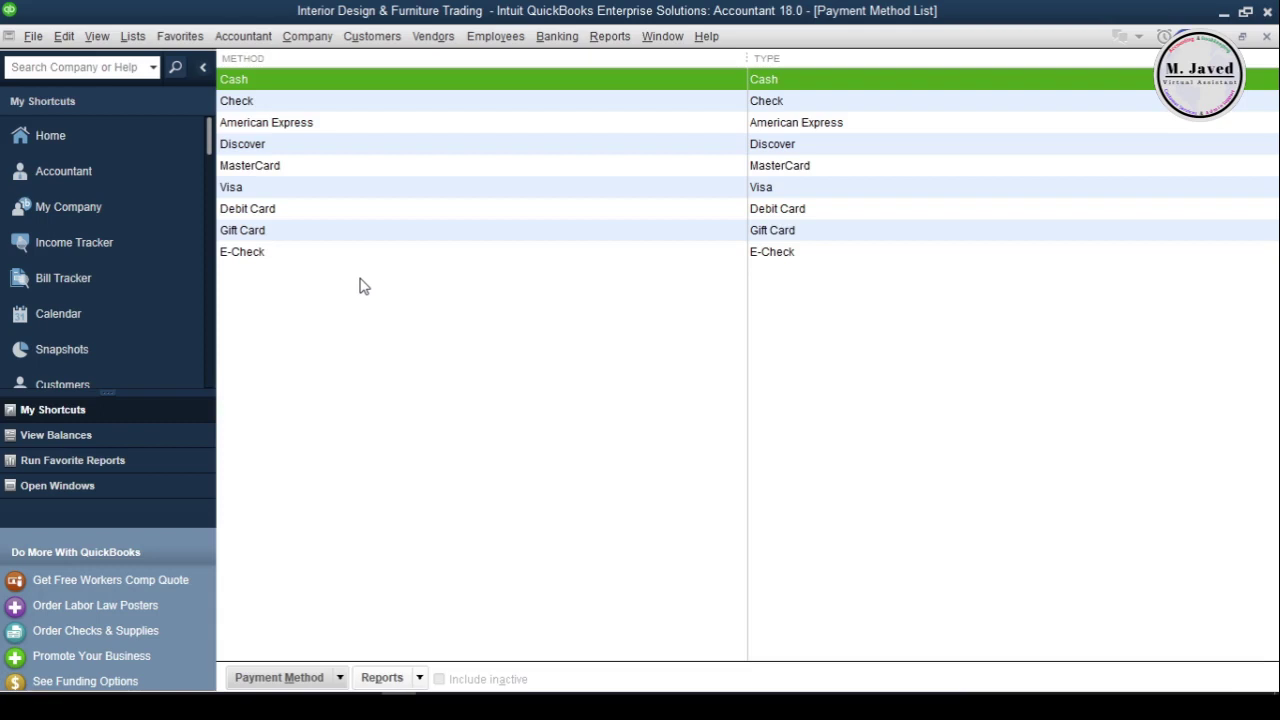
Close the Payment Method, Terms and Vendor Type lists to return to the Home page
{"action": "left_click", "coordinate": [1267, 37]}
{"action": "left_click", "coordinate": [1267, 37]}
{"action": "left_click", "coordinate": [1267, 37]}
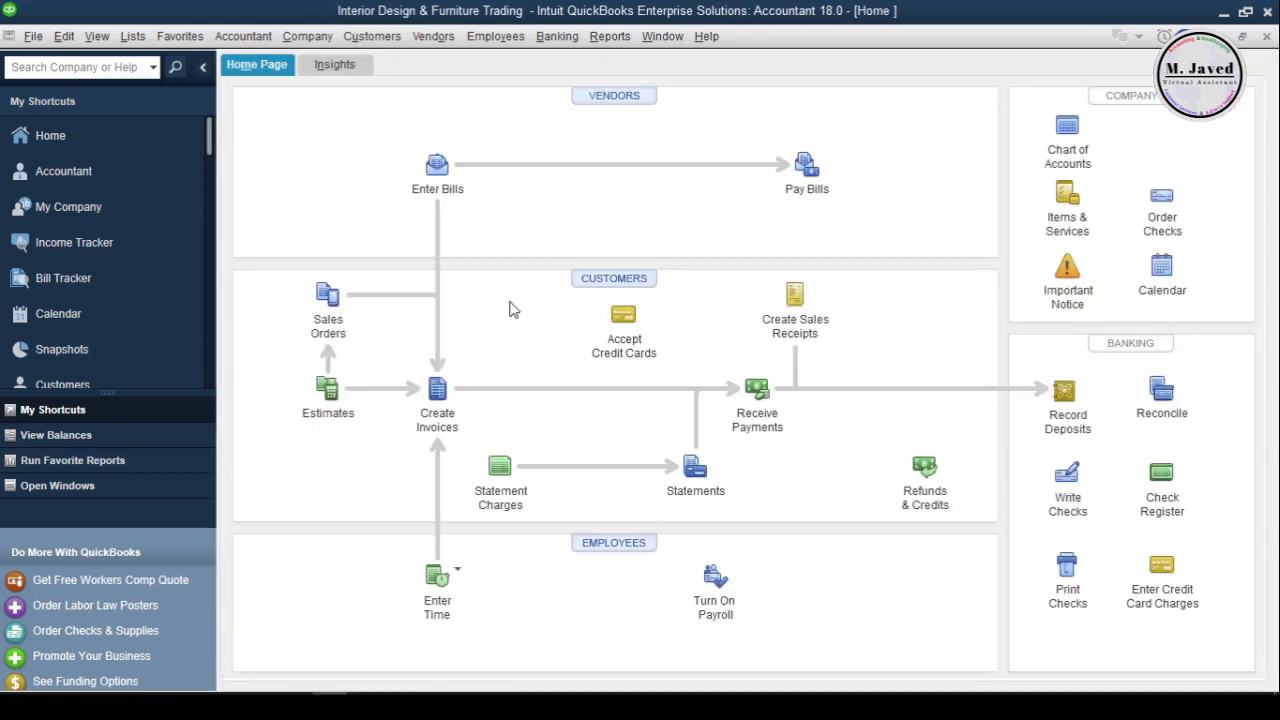
Start a new vendor from the Vendor Center and enter the vendor's name
{"action": "left_click", "coordinate": [598, 100]}
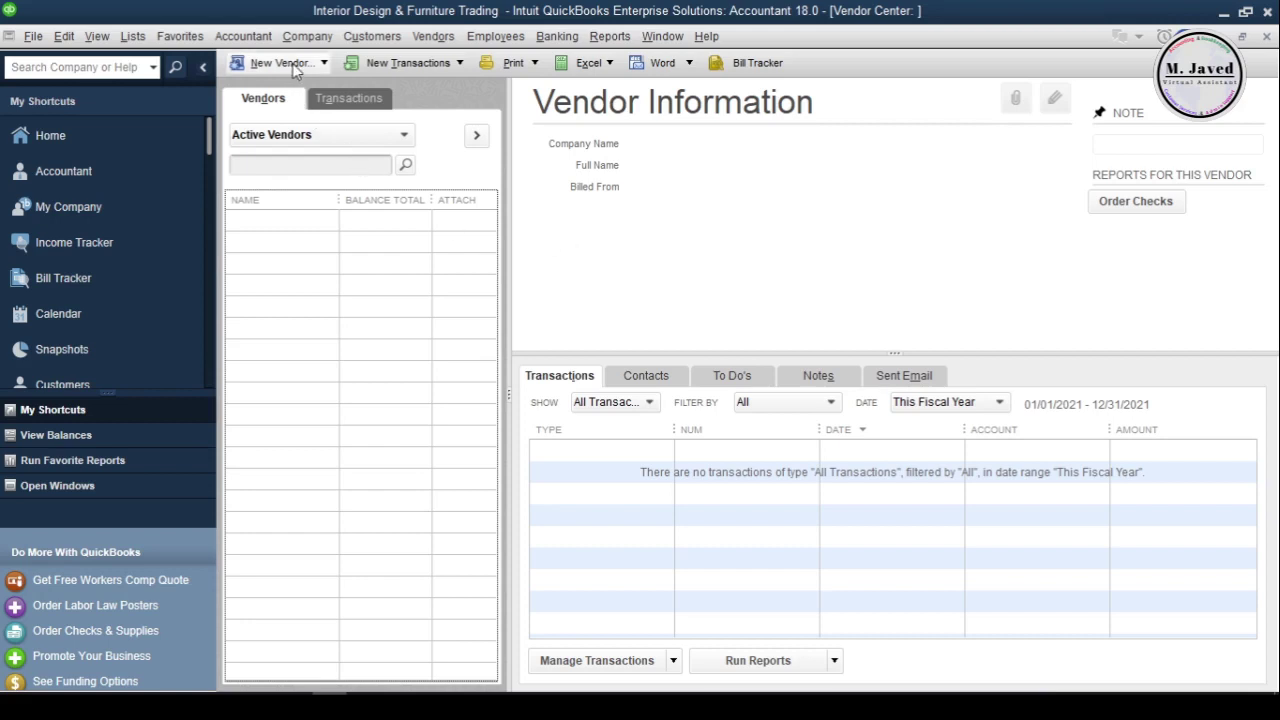
{"action": "left_click", "coordinate": [291, 65]}
{"action": "left_click", "coordinate": [309, 88]}
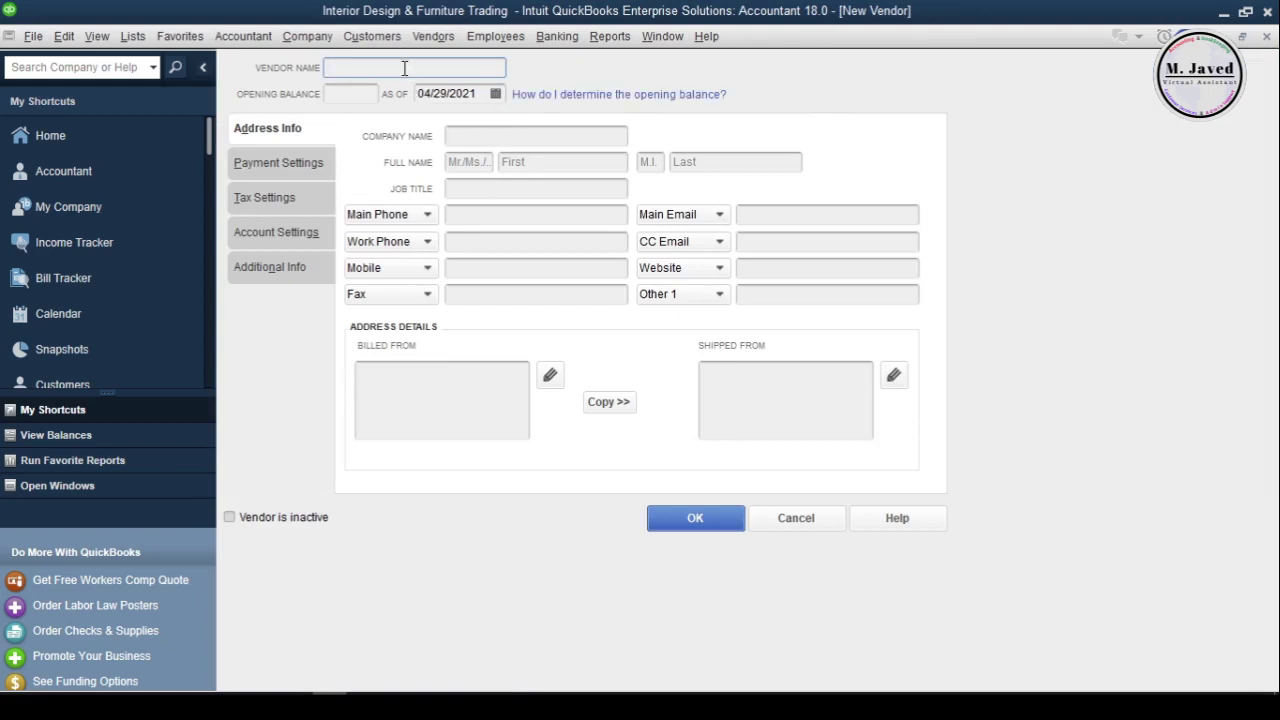
{"action": "left_click", "coordinate": [370, 95]}
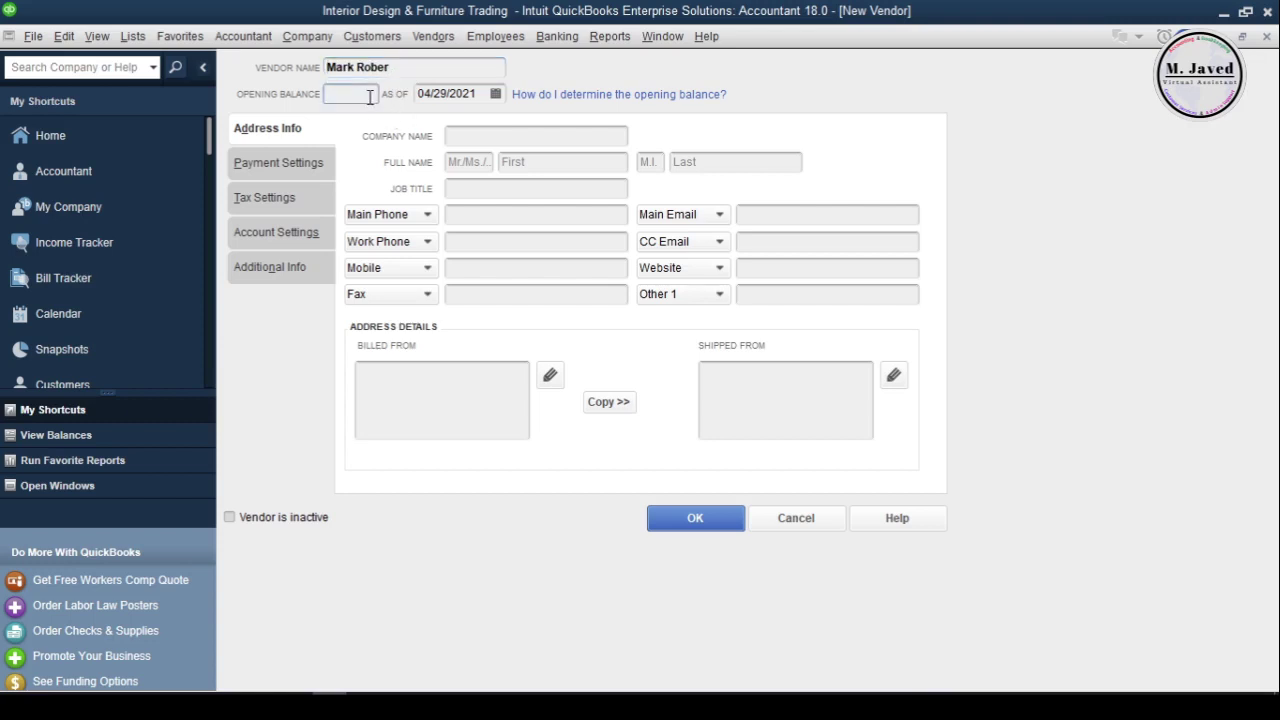
{"action": "left_click", "coordinate": [424, 95]}
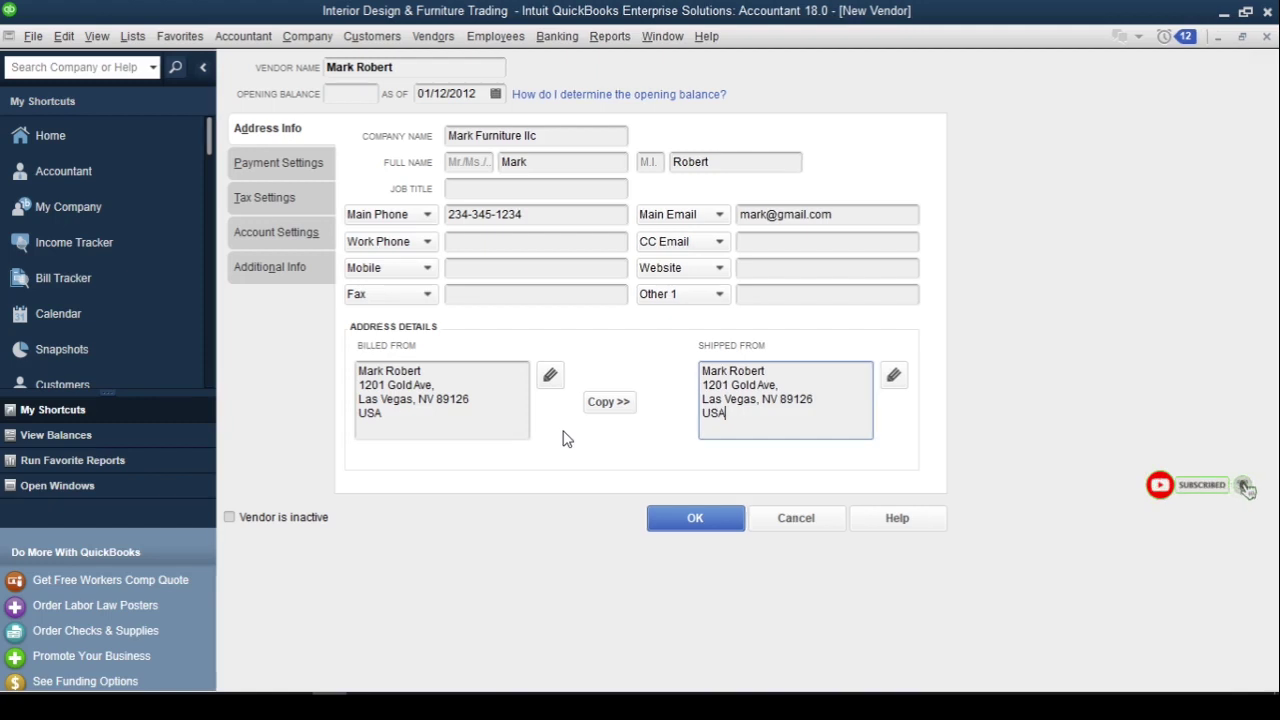
{"action": "left_click", "coordinate": [280, 165]}
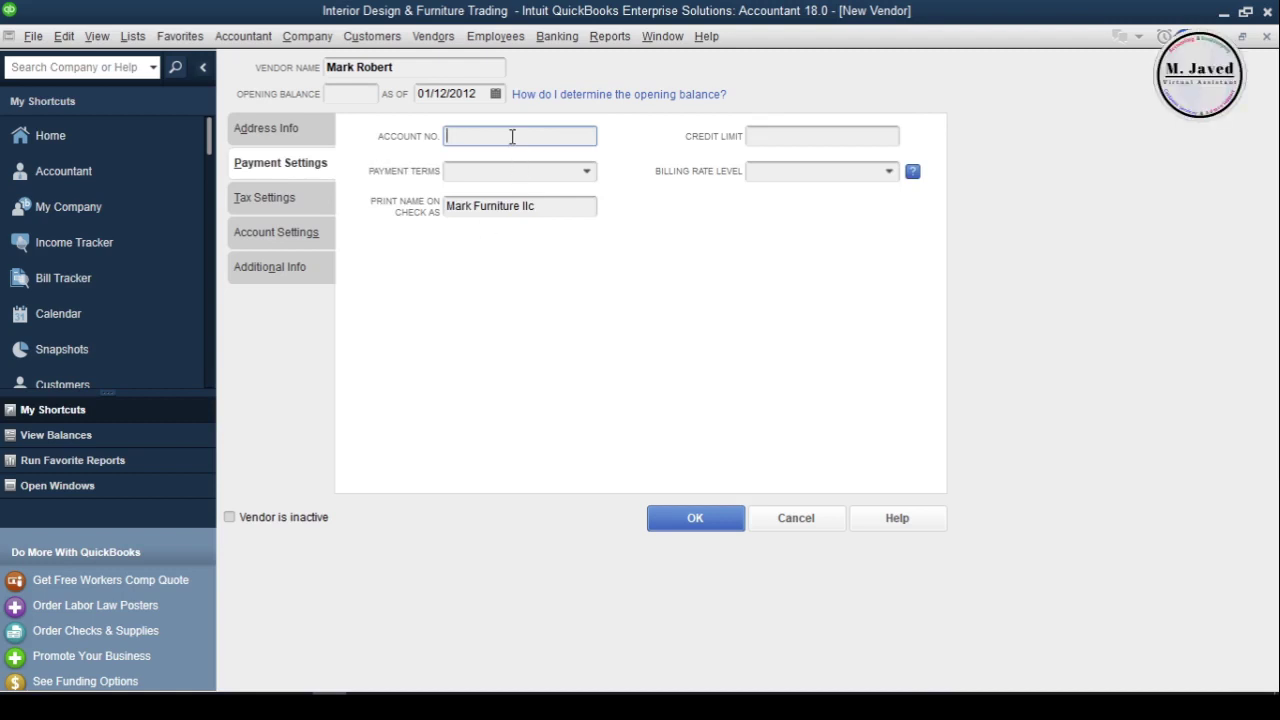
Enter the vendor account number with Net 30 terms and clear the 5,000.00 credit limit
{"action": "type", "text": "234-234-234..."}
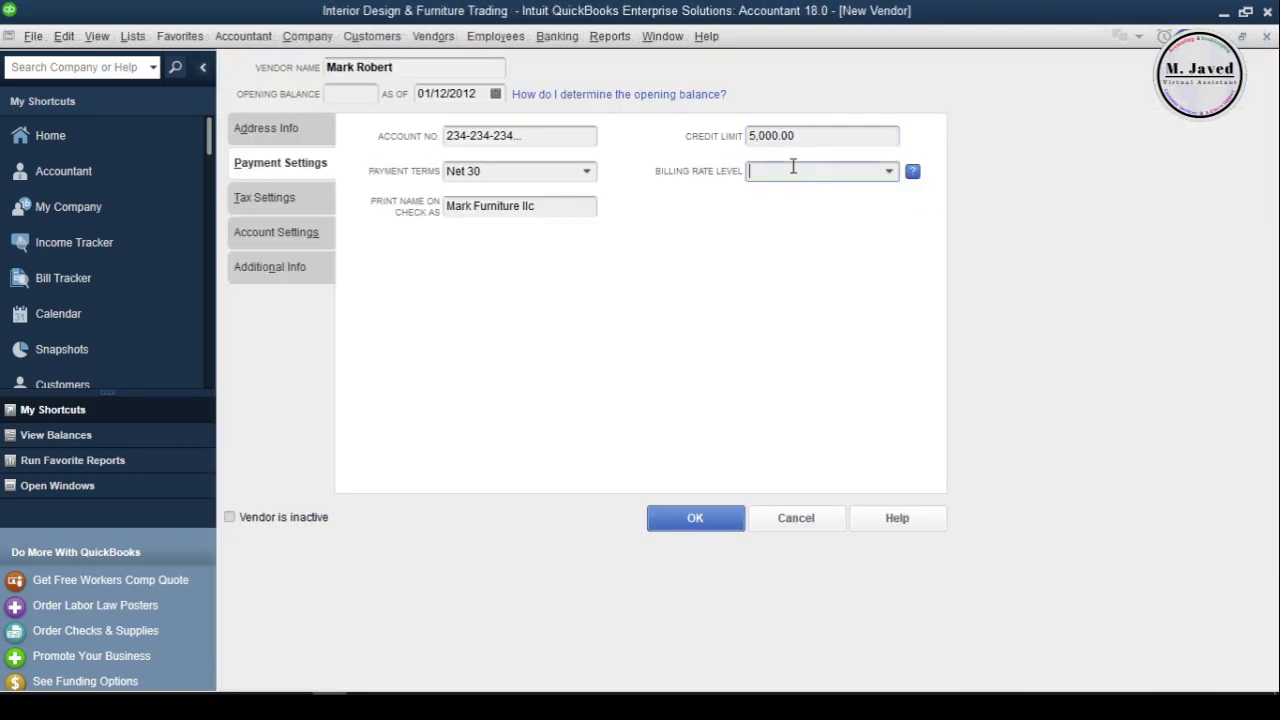
{"action": "left_click", "coordinate": [815, 133]}
{"action": "key", "text": "BackSpace"}
{"action": "key", "text": "BackSpace"}
{"action": "key", "text": "BackSpace"}
{"action": "key", "text": "BackSpace"}
{"action": "key", "text": "BackSpace"}
{"action": "key", "text": "BackSpace"}
{"action": "key", "text": "BackSpace"}
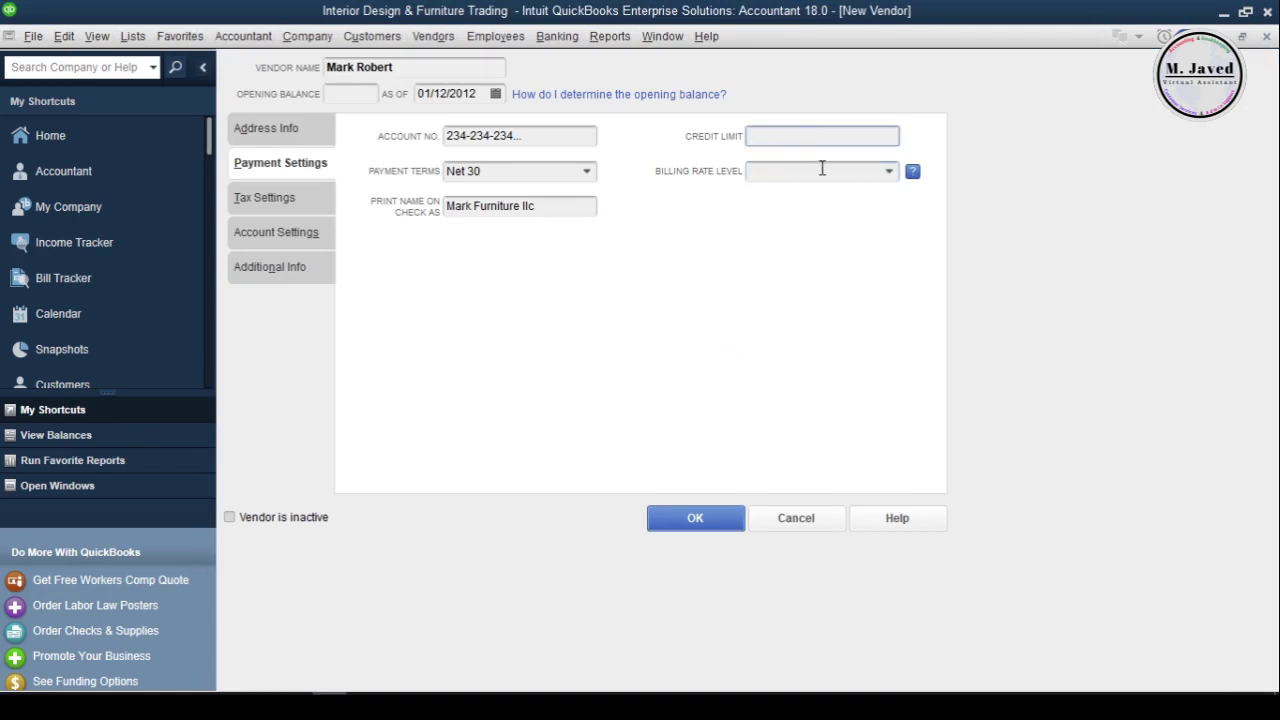
{"action": "left_click", "coordinate": [875, 172]}
{"action": "left_click", "coordinate": [676, 206]}
Leave the vendor not eligible for 1099, with the vendor tax ID blank
{"action": "left_click", "coordinate": [303, 199]}
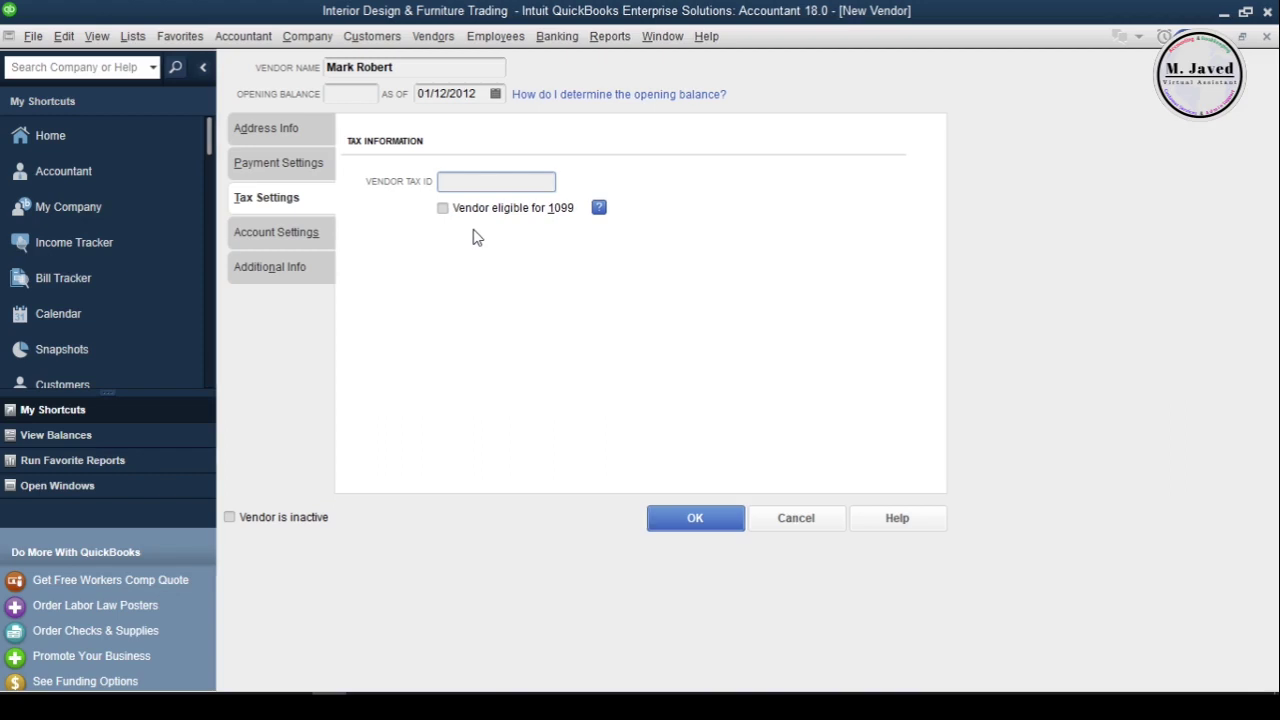
{"action": "left_click", "coordinate": [443, 208]}
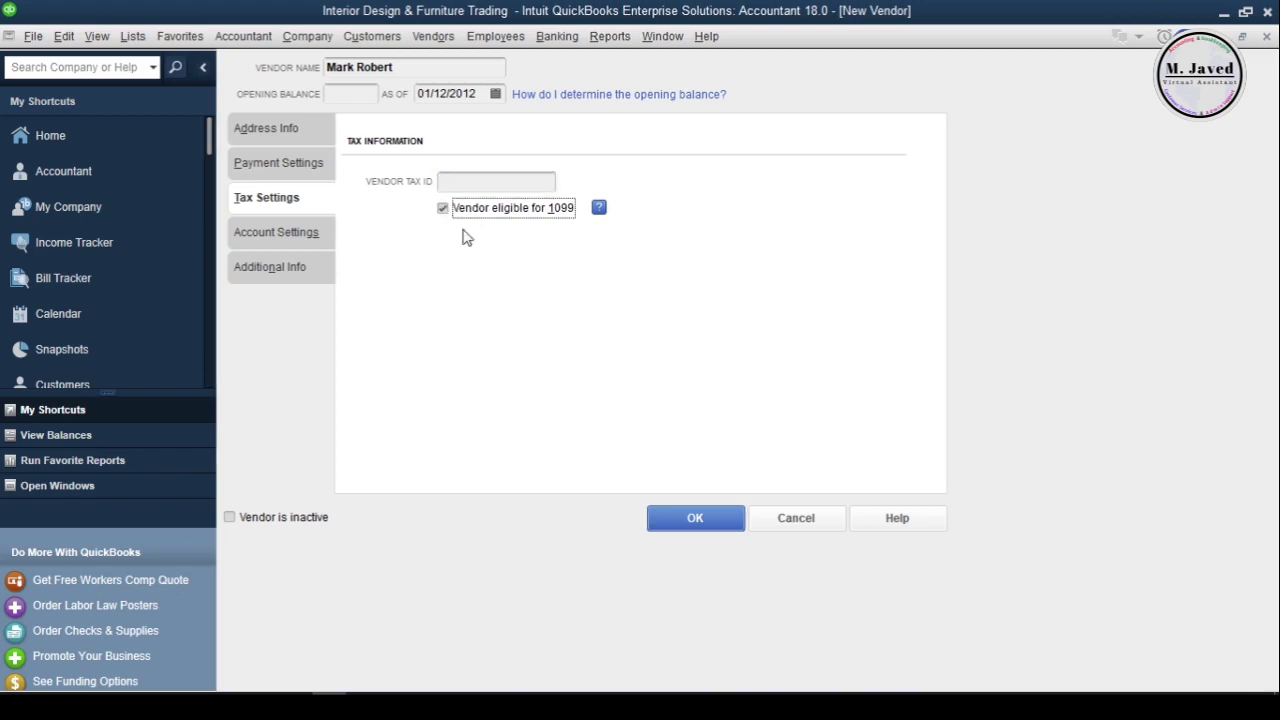
{"action": "left_click", "coordinate": [500, 183]}
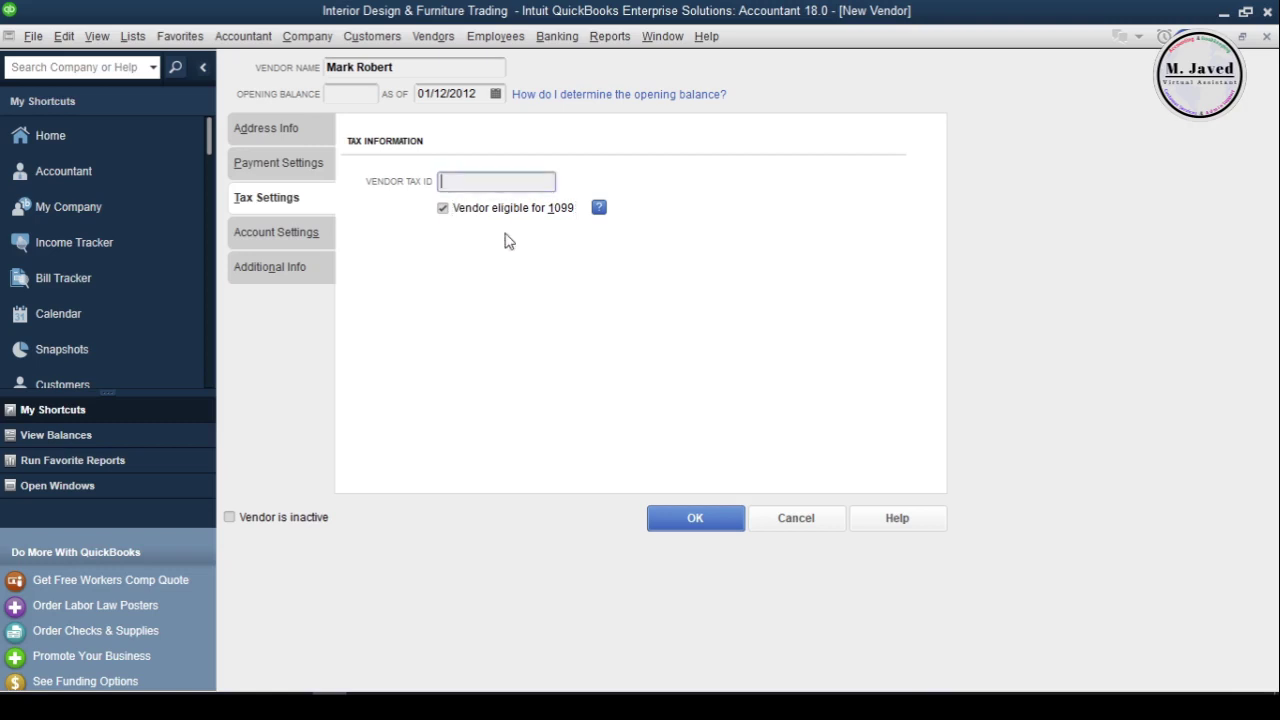
{"action": "left_click", "coordinate": [445, 210]}
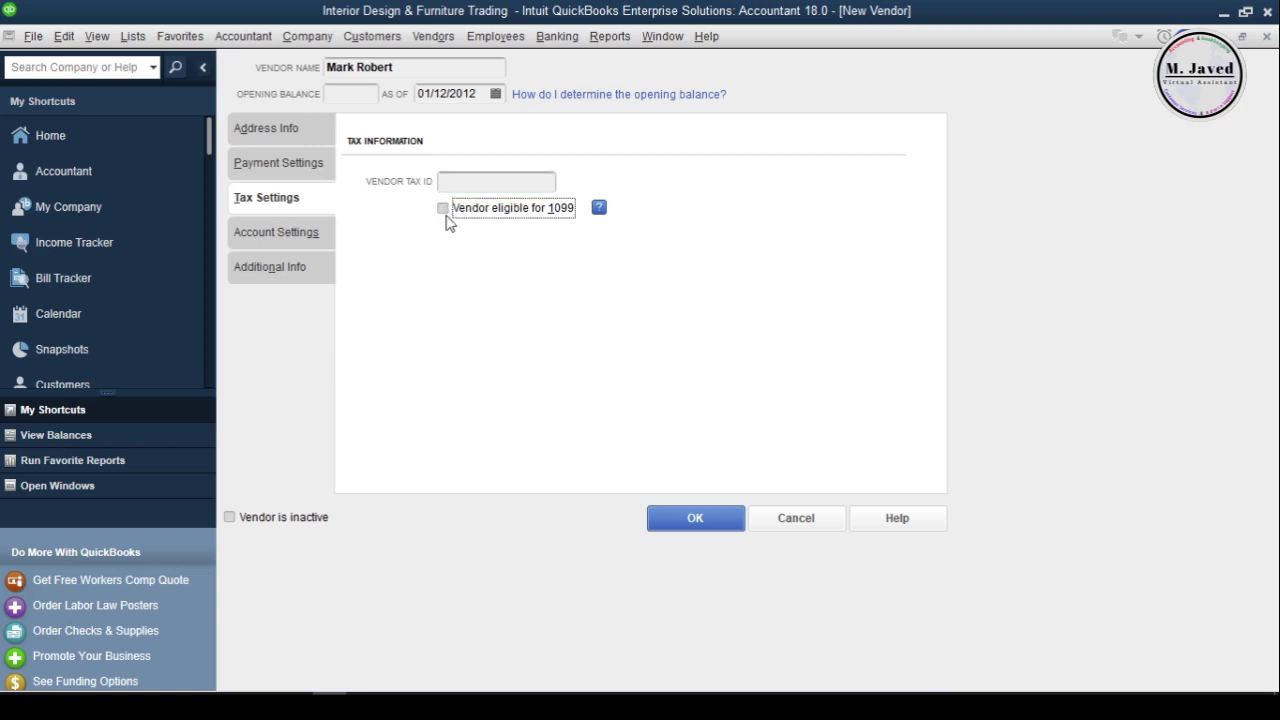
{"action": "left_click", "coordinate": [292, 235]}
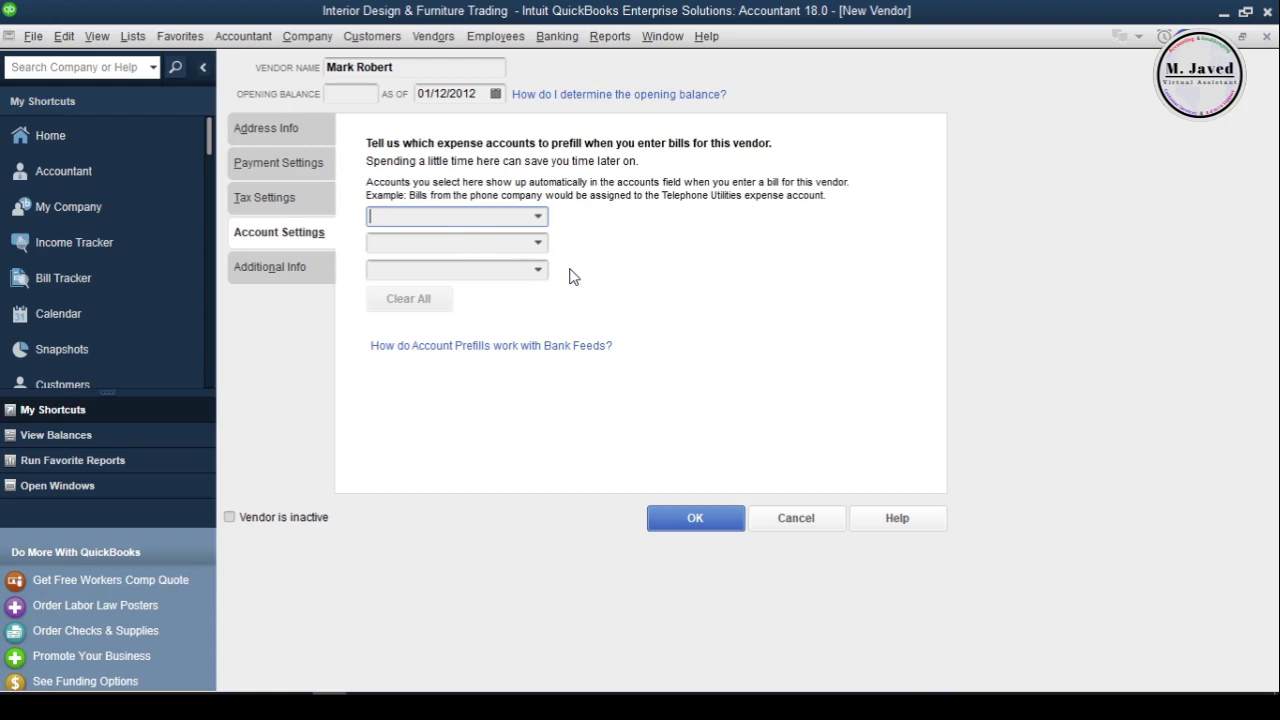
Leave all three expense account prefills empty without choosing any account
{"action": "left_click", "coordinate": [539, 217]}
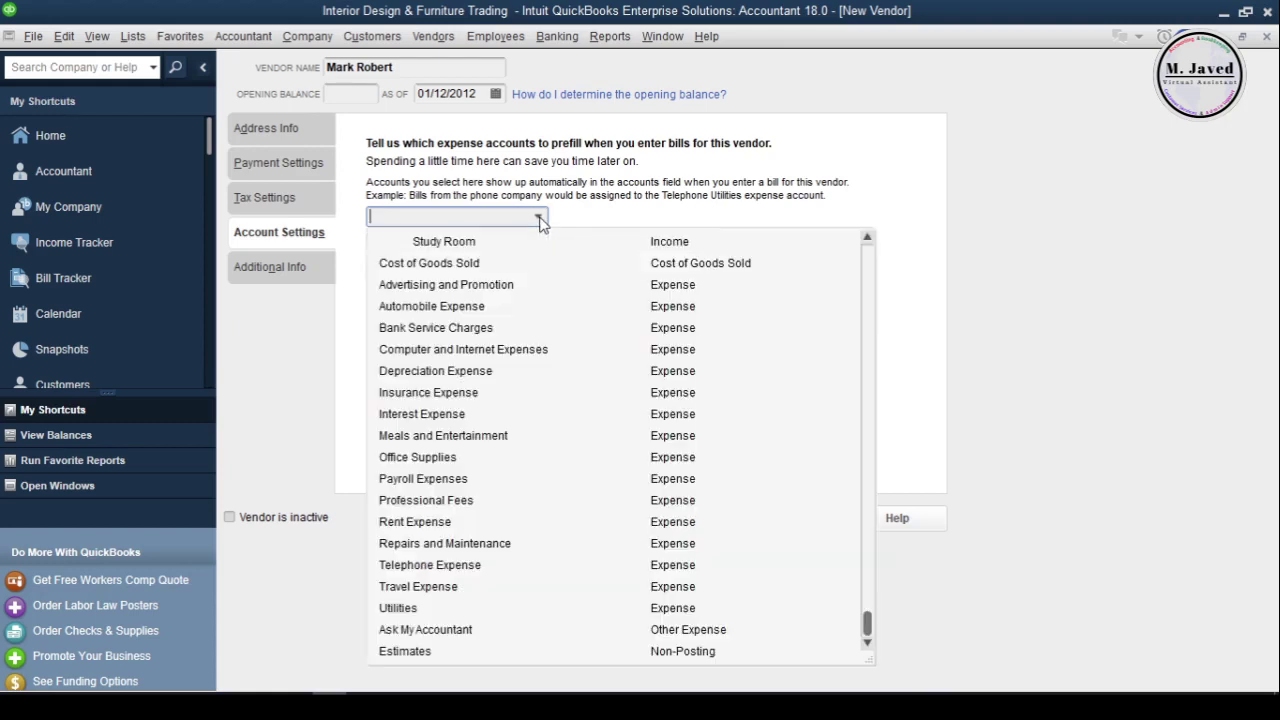
{"action": "left_click", "coordinate": [539, 217]}
{"action": "left_click", "coordinate": [538, 244]}
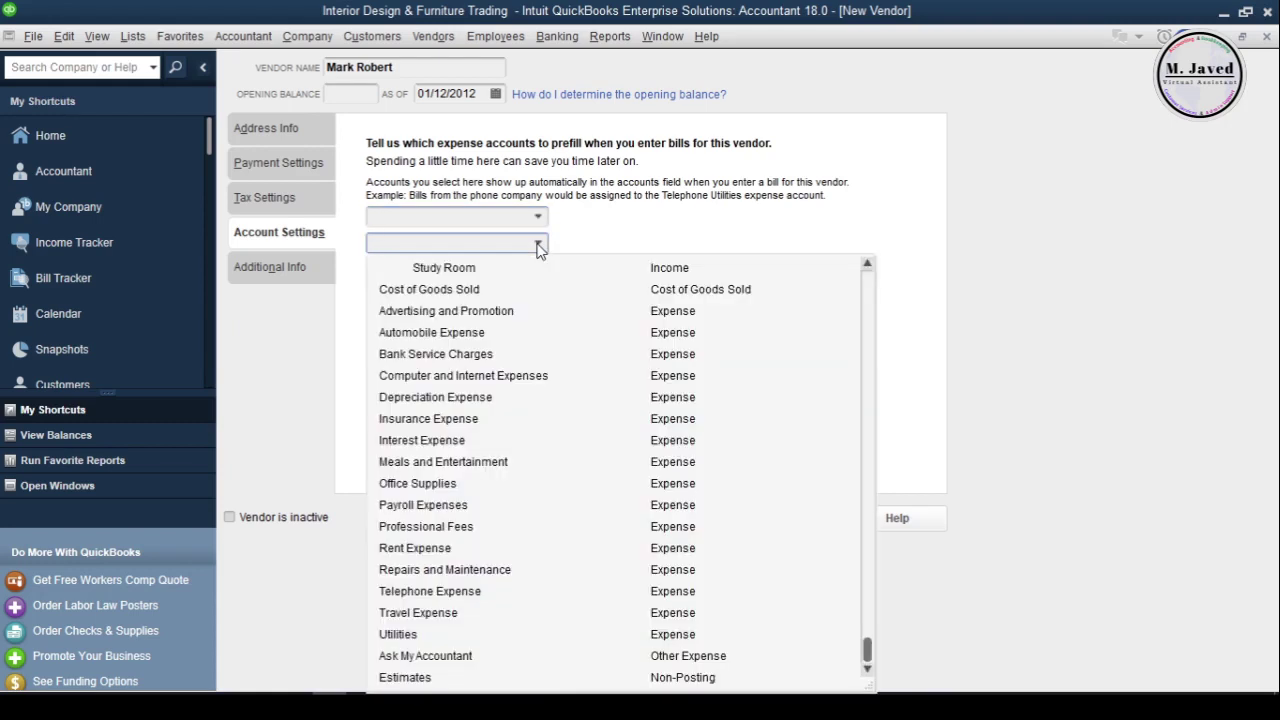
{"action": "left_click", "coordinate": [538, 244]}
{"action": "left_click", "coordinate": [539, 271]}
{"action": "left_click", "coordinate": [577, 267]}
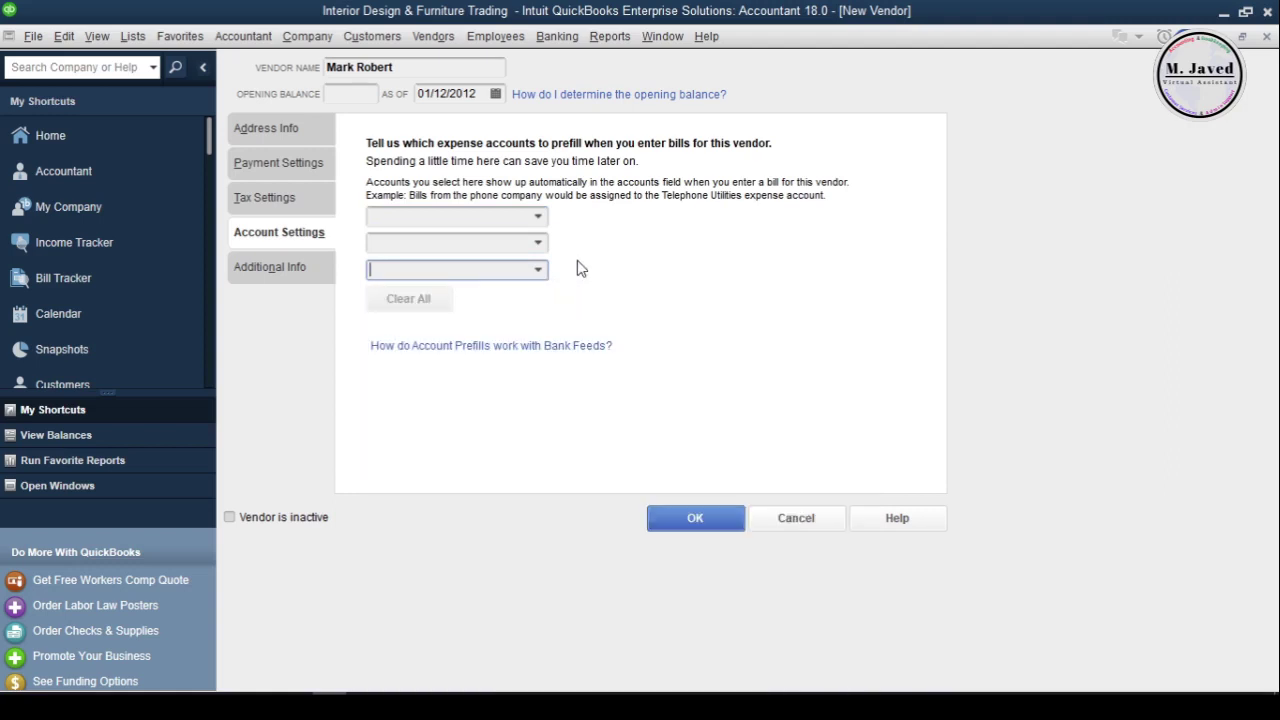
{"action": "left_click", "coordinate": [305, 272]}
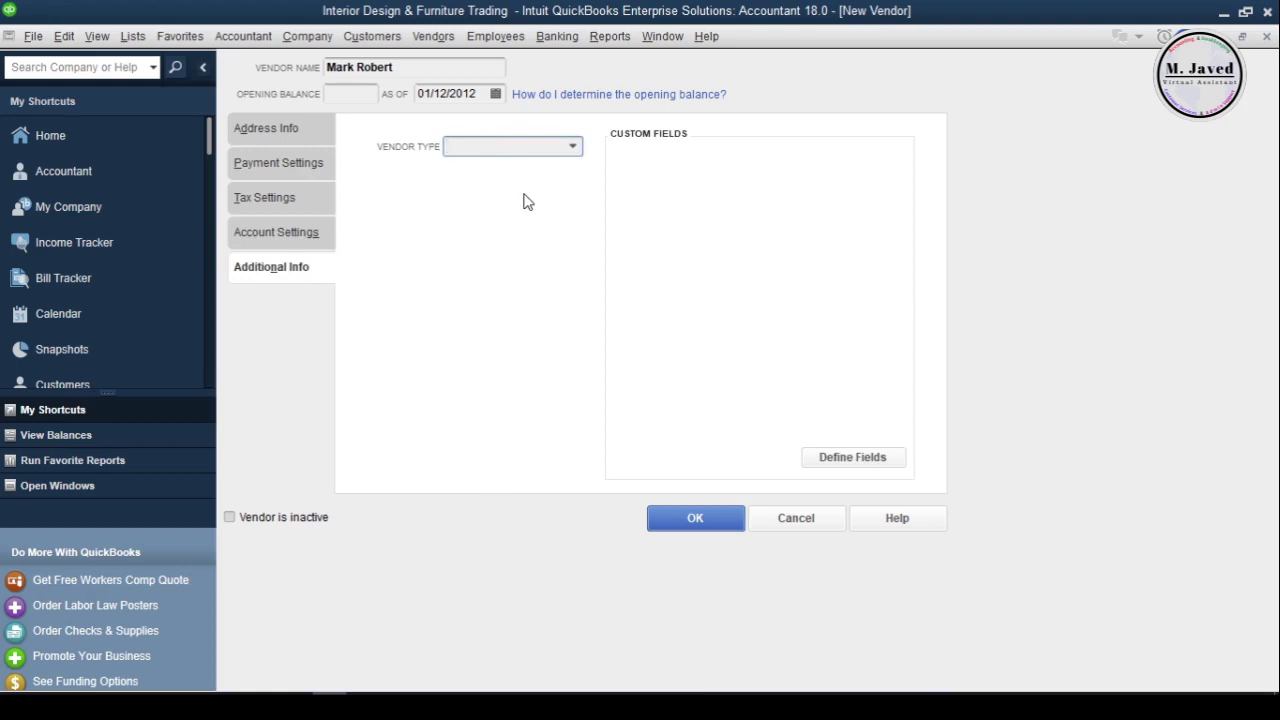
Set the vendor type to Manufacturer and close the custom field setup unchanged
{"action": "left_click", "coordinate": [573, 147]}
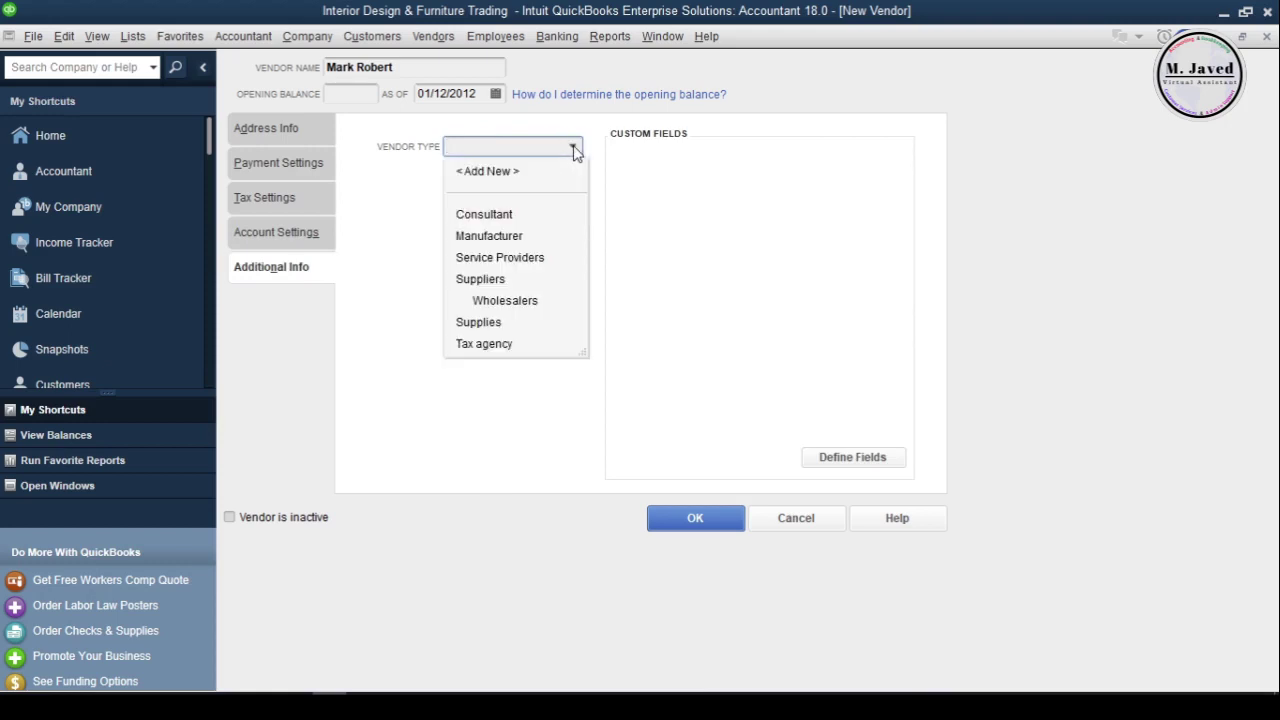
{"action": "left_click", "coordinate": [531, 237]}
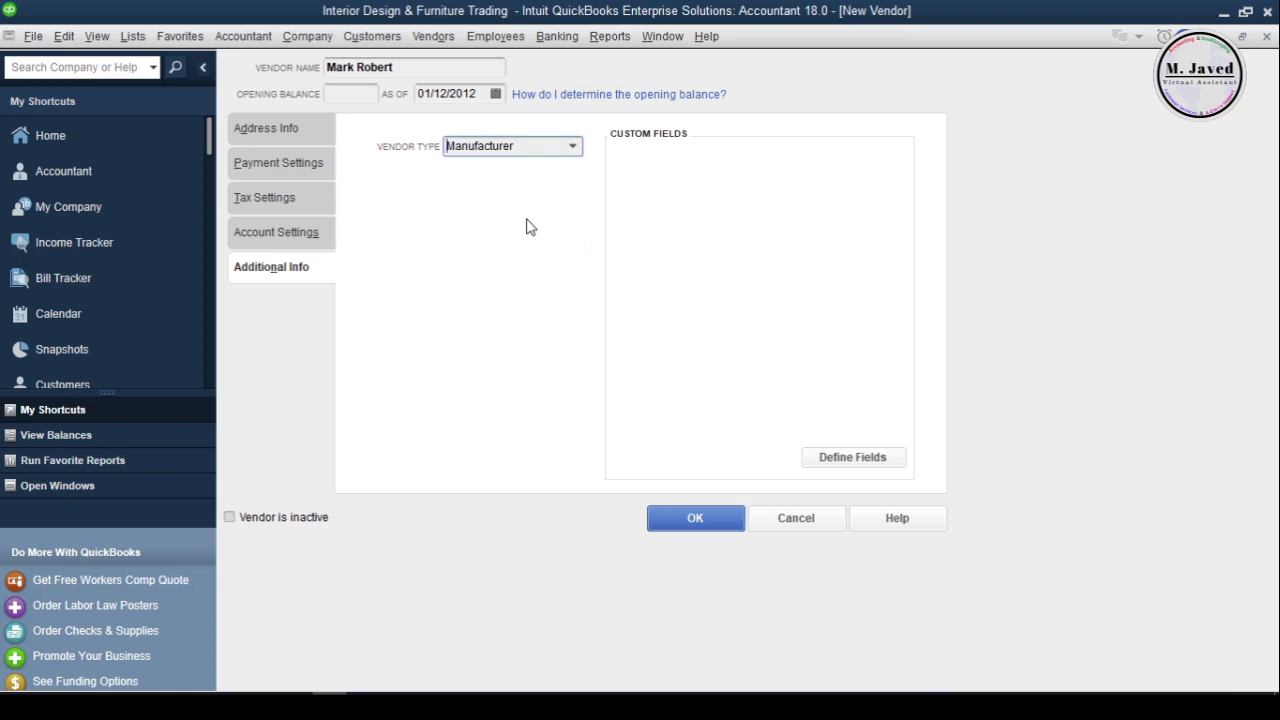
{"action": "left_click", "coordinate": [840, 459]}
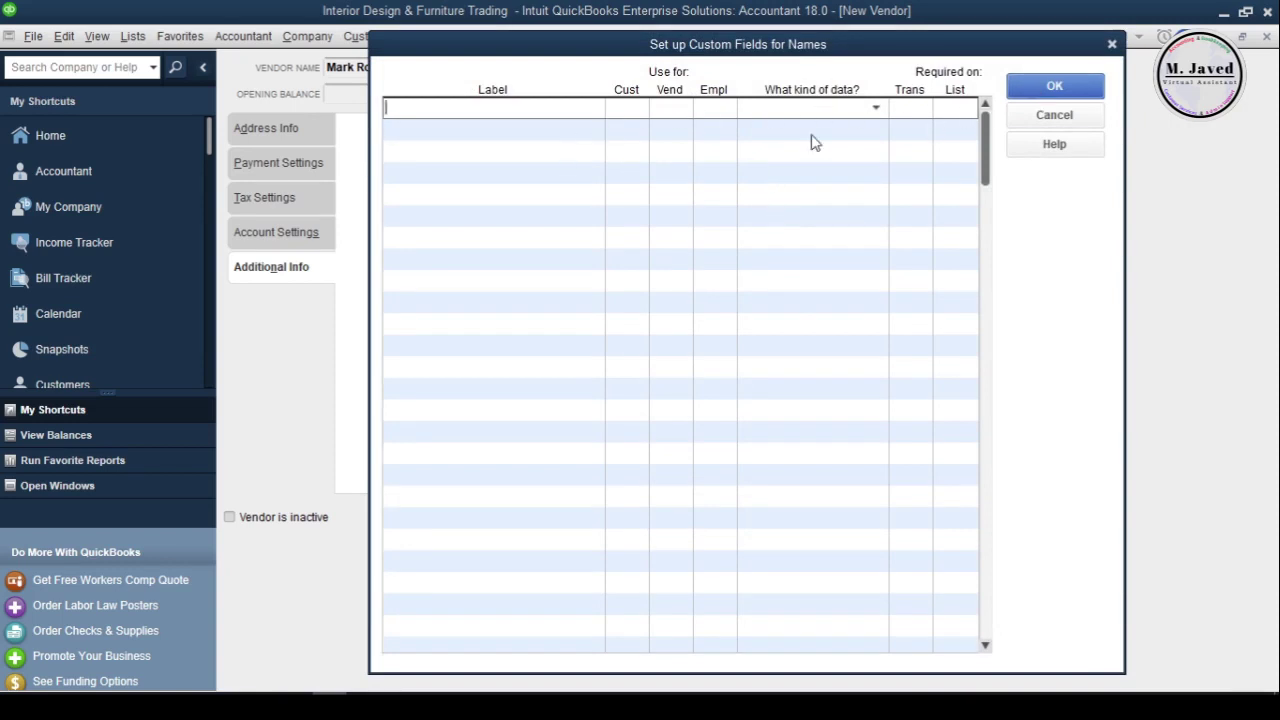
{"action": "left_click", "coordinate": [1054, 87]}
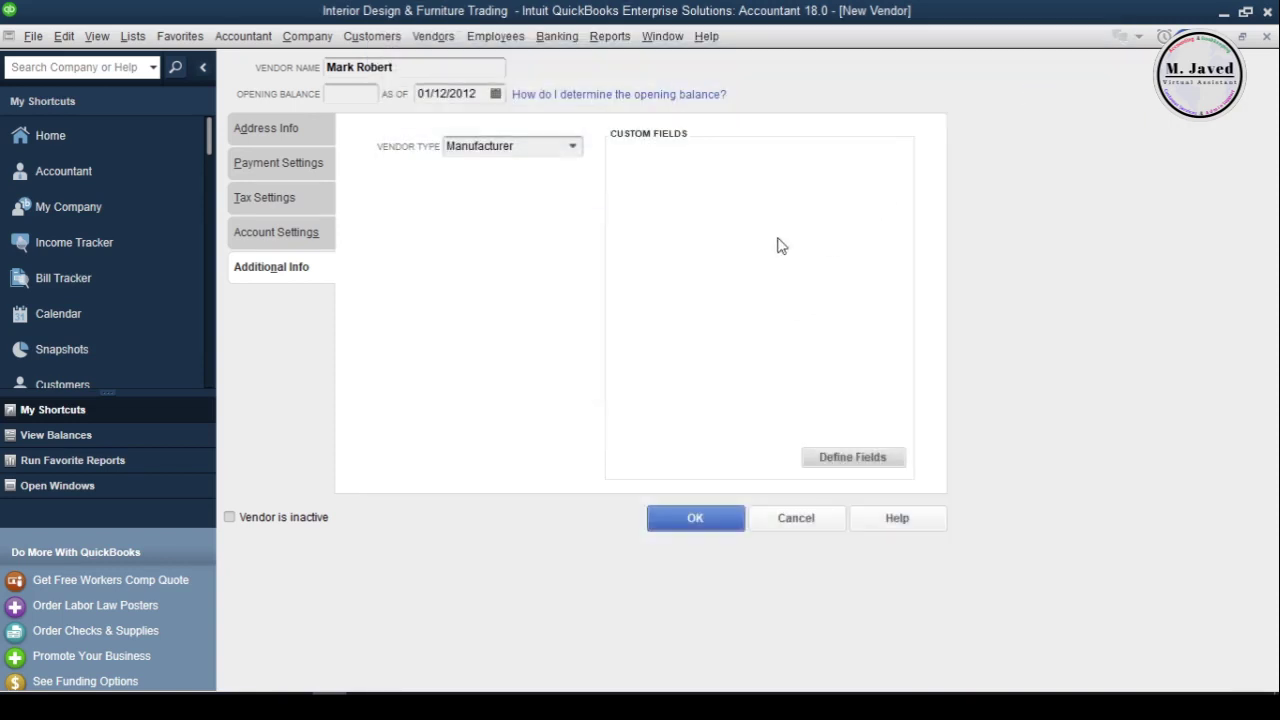
{"action": "left_click", "coordinate": [292, 137]}
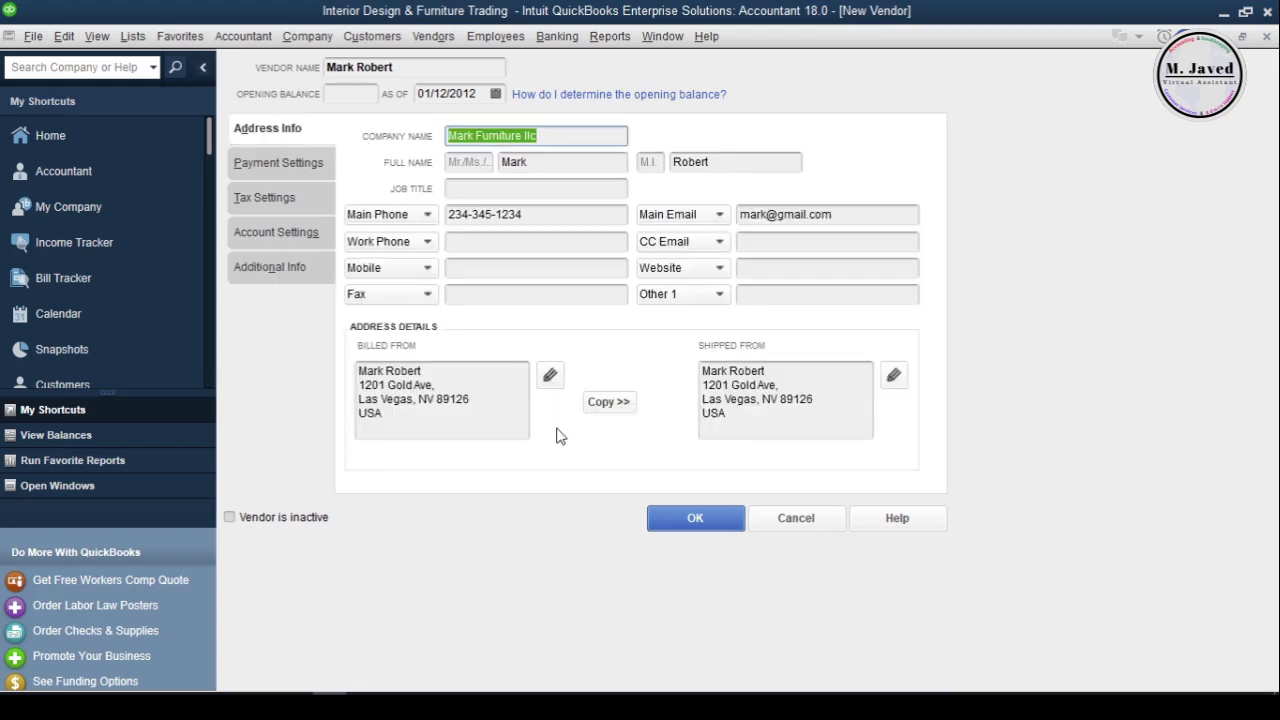
Save the new vendor with Manufacturer type and Net 30 terms
{"action": "key", "text": "shift+Tab"}
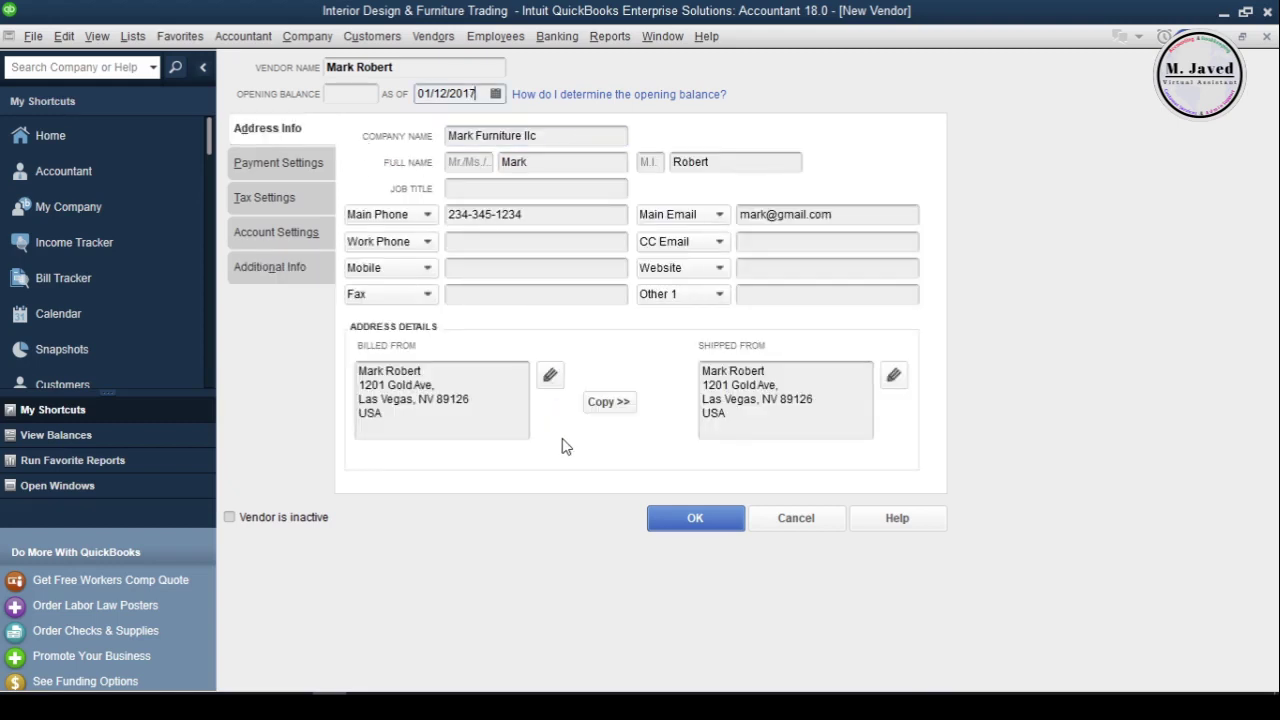
{"action": "left_click", "coordinate": [676, 519]}
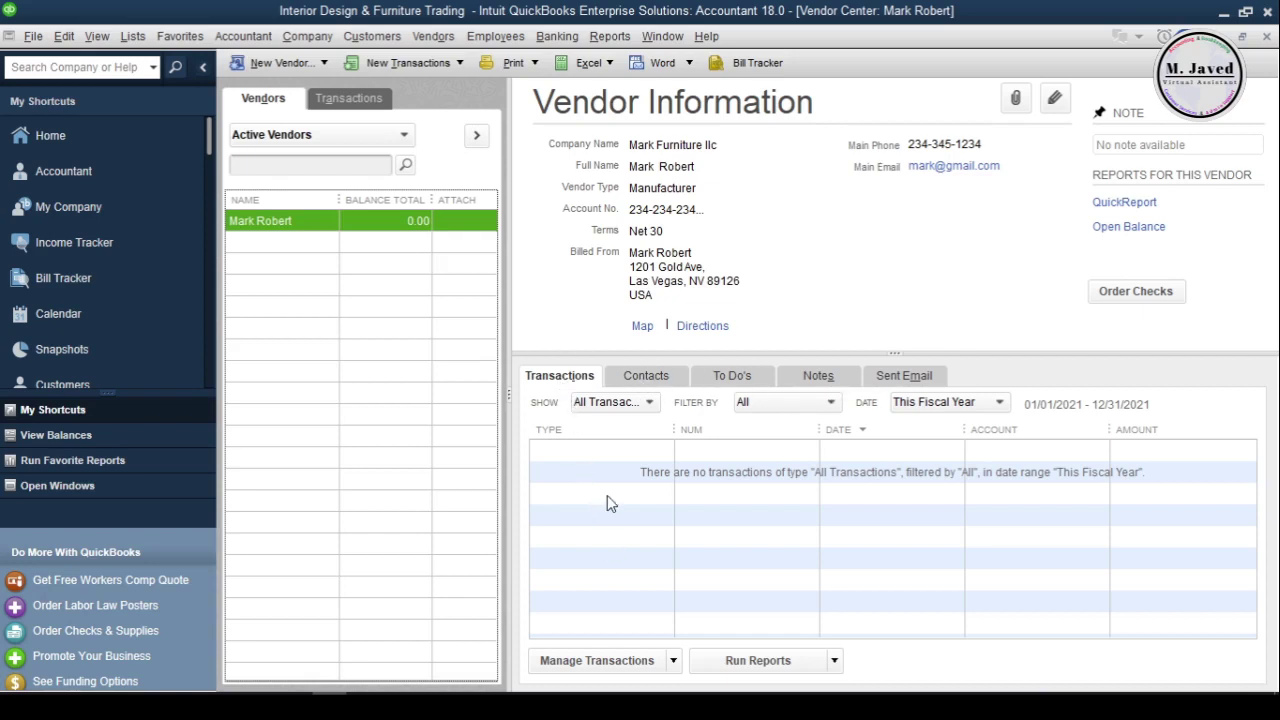
Keep the transaction date range at This Fiscal Year and show the vendor's empty Contacts tab
{"action": "left_click", "coordinate": [645, 402]}
{"action": "left_click", "coordinate": [830, 404]}
{"action": "left_click", "coordinate": [905, 402]}
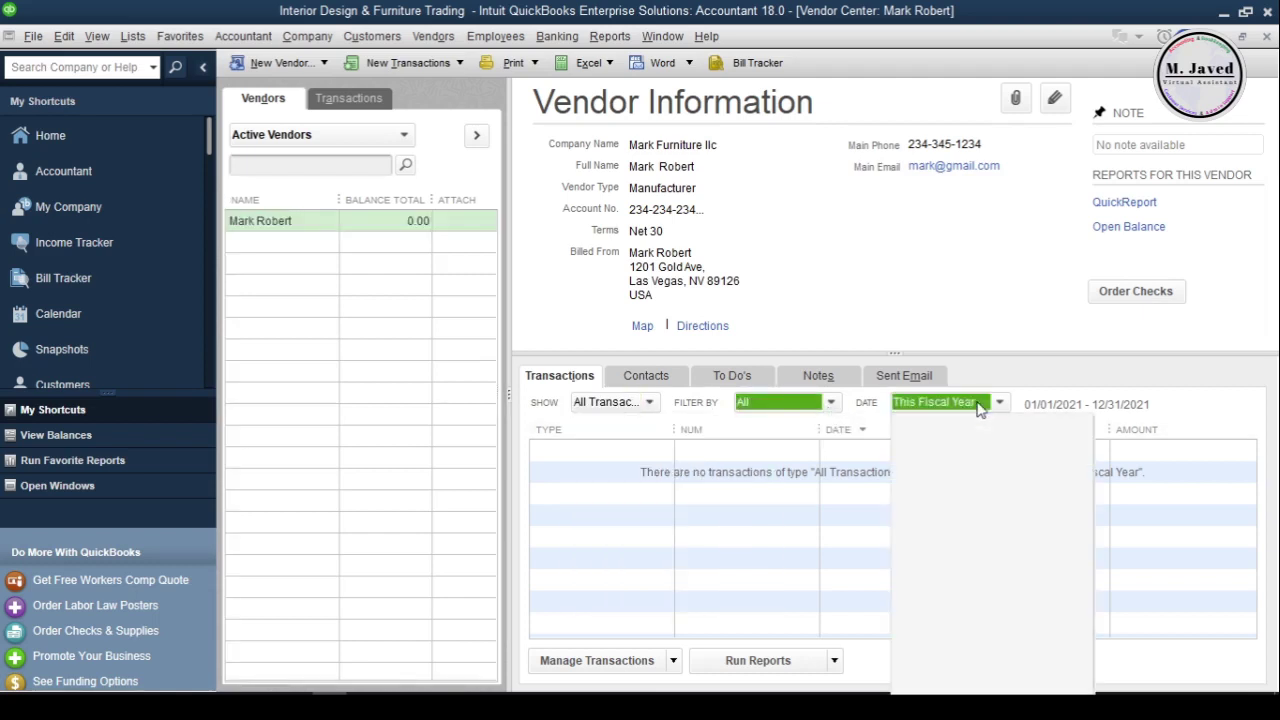
{"action": "scroll", "coordinate": [1007, 500], "scroll_direction": "up", "scroll_amount": 3}
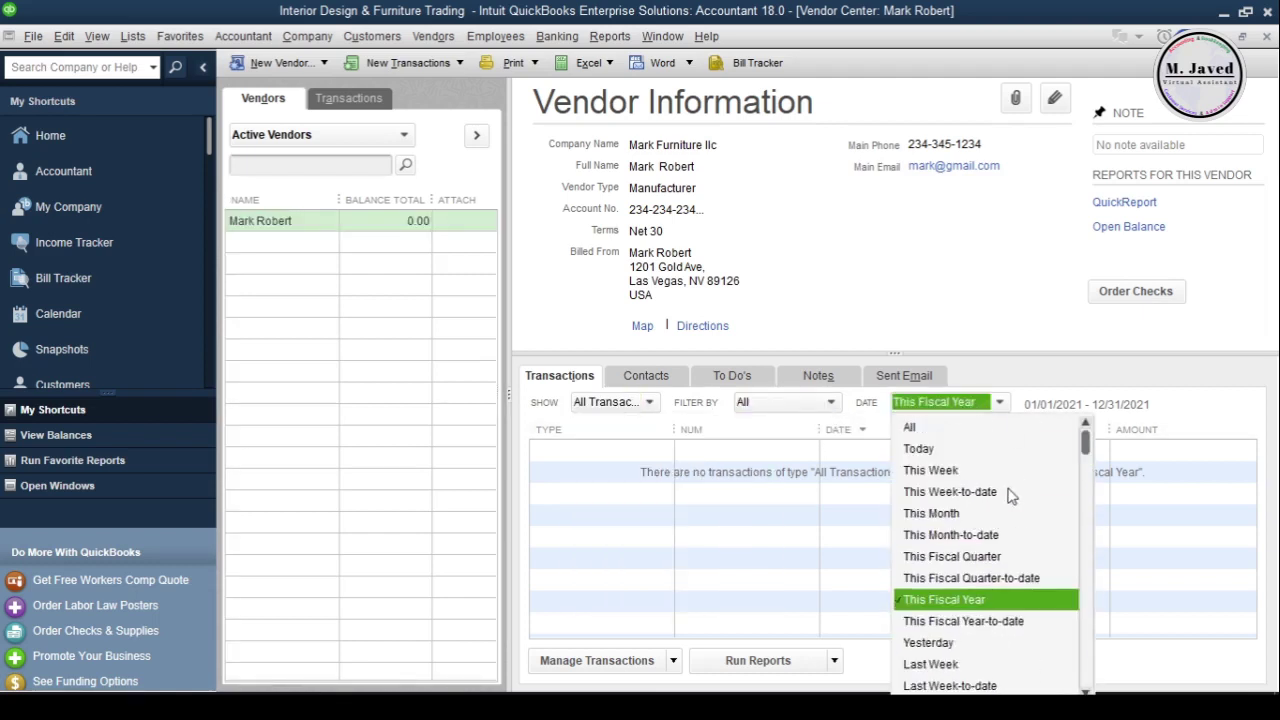
{"action": "left_click", "coordinate": [612, 425]}
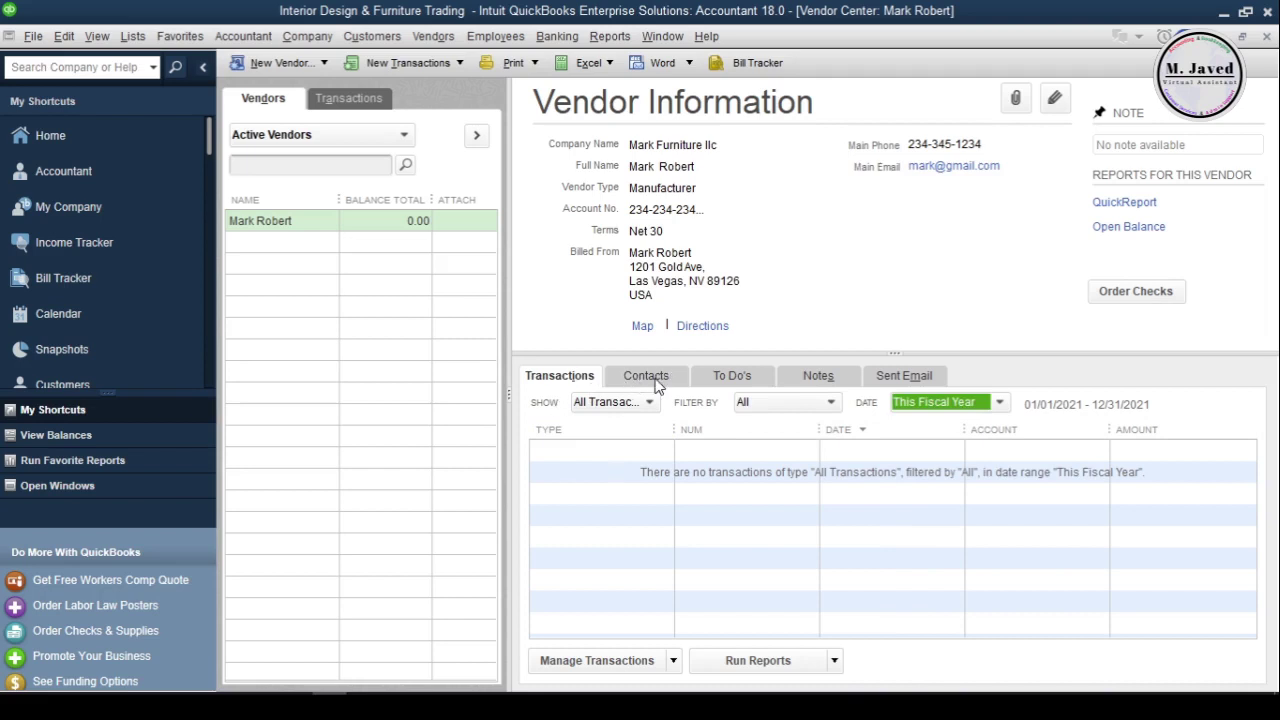
{"action": "left_click", "coordinate": [652, 381]}
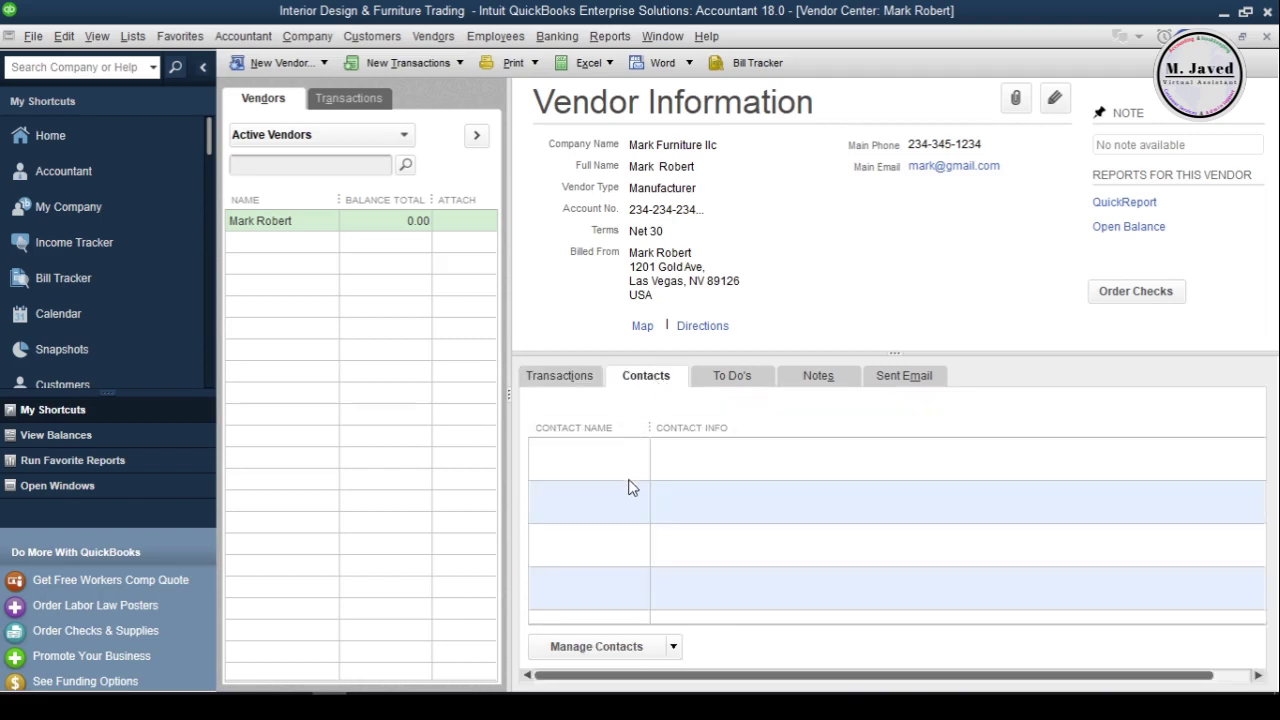
Add a vendor contact with name, work phone, additional e-mail and contact type, then save
{"action": "left_click", "coordinate": [673, 646]}
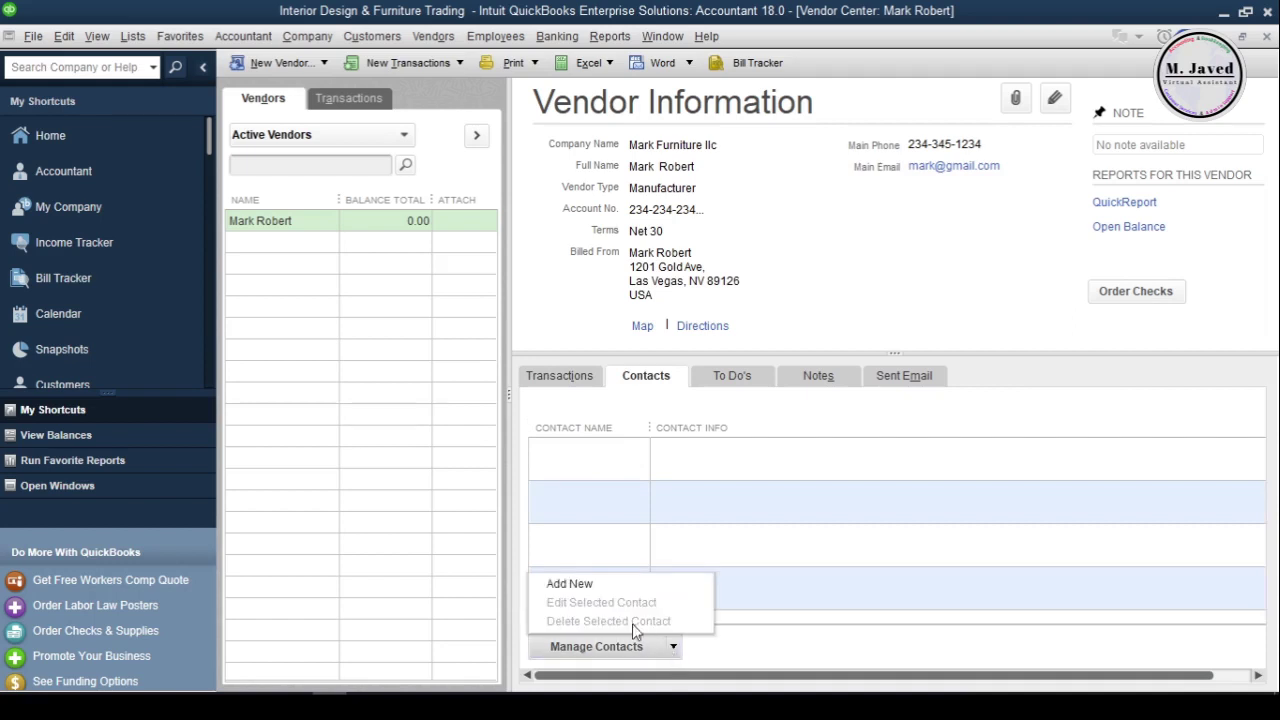
{"action": "left_click", "coordinate": [598, 587]}
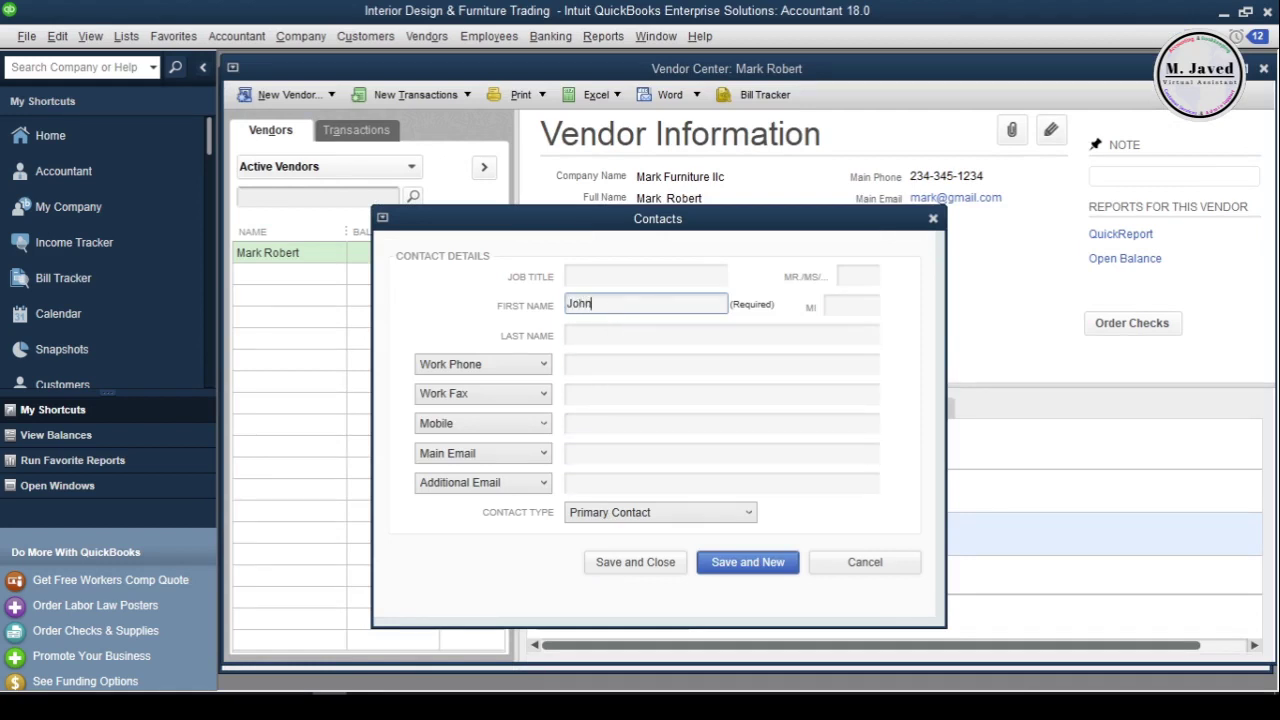
{"action": "type", "text": "John"}
{"action": "left_click", "coordinate": [614, 363]}
{"action": "type", "text": "123-123-1234"}
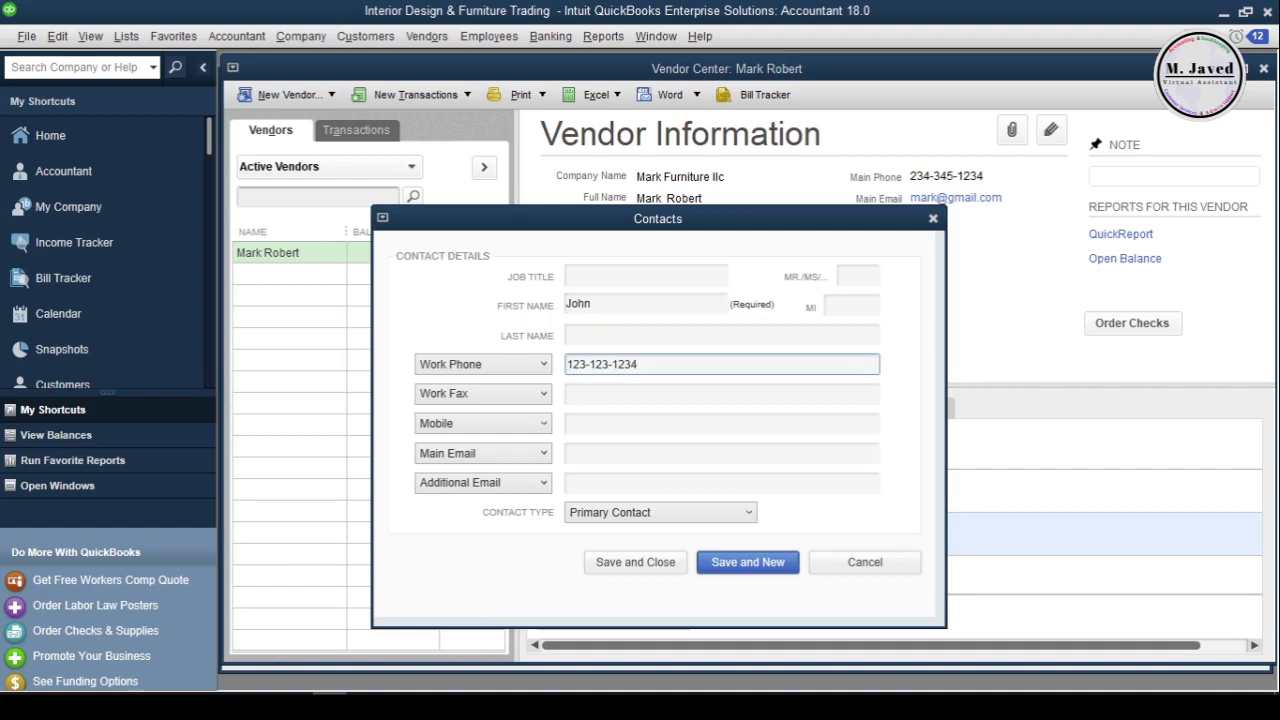
{"action": "left_click", "coordinate": [594, 422]}
{"action": "left_click", "coordinate": [603, 453]}
{"action": "left_click", "coordinate": [612, 483]}
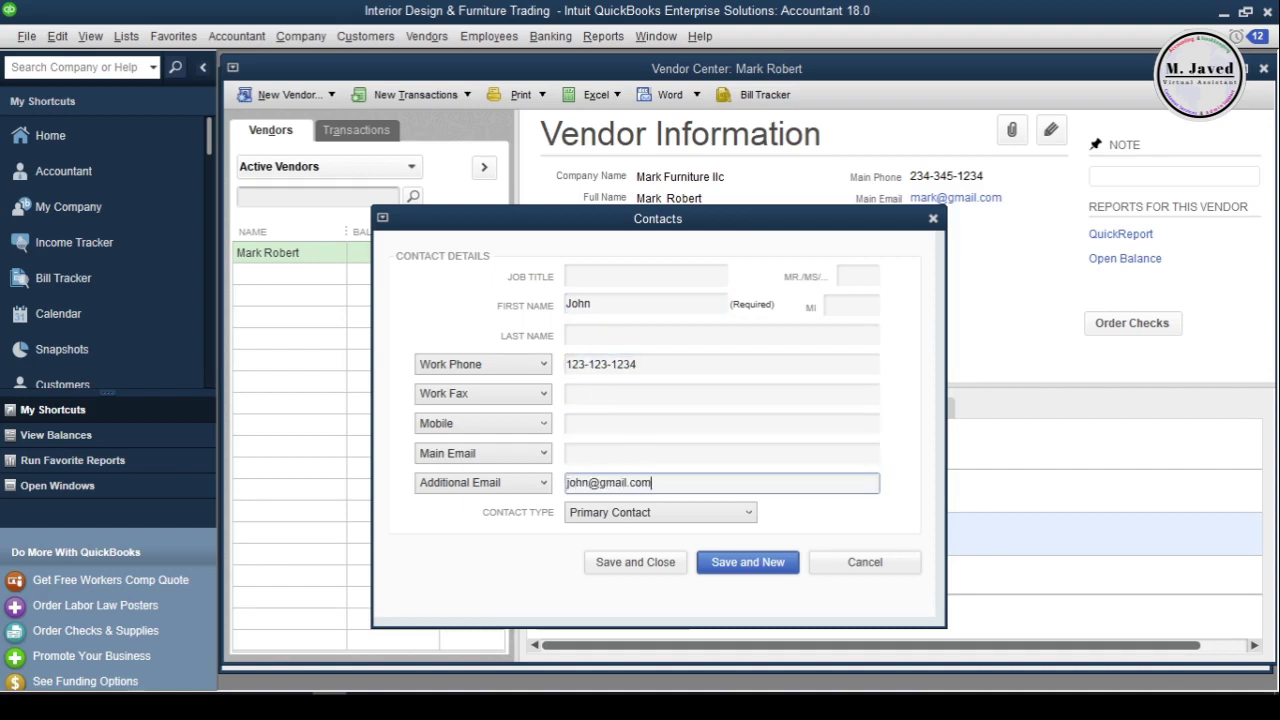
{"action": "left_click", "coordinate": [655, 512]}
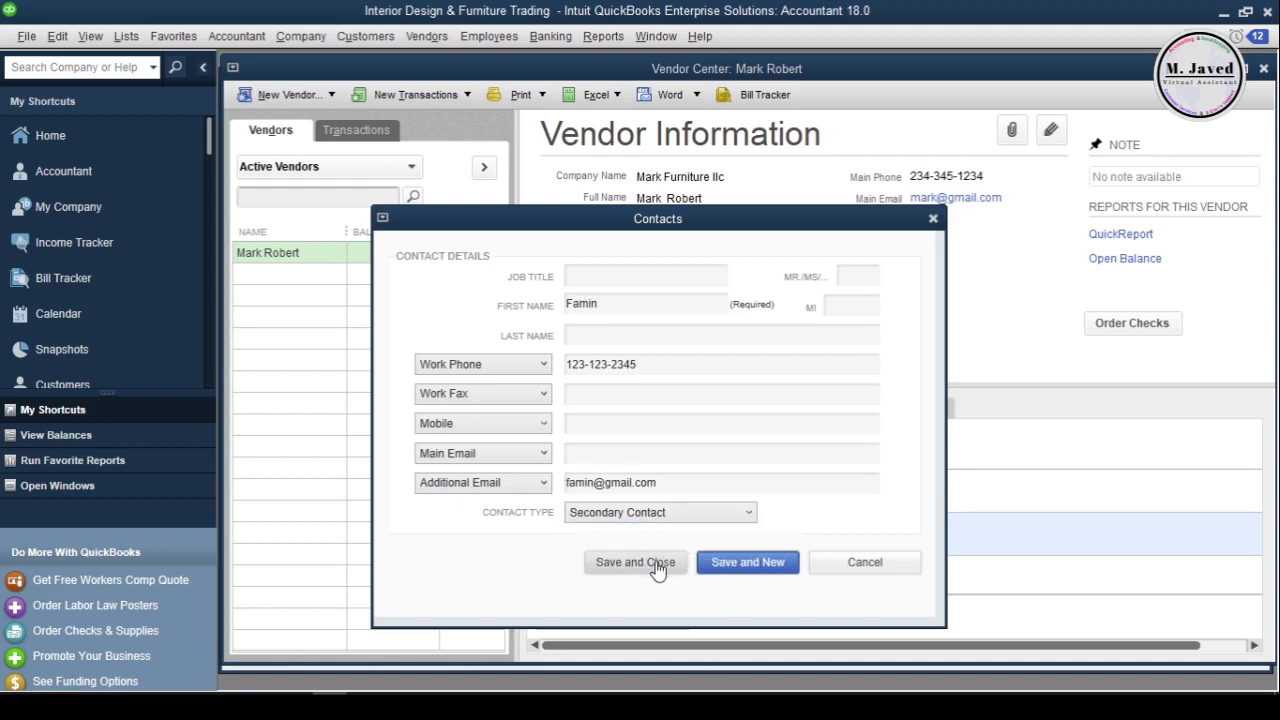
{"action": "left_click", "coordinate": [657, 566]}
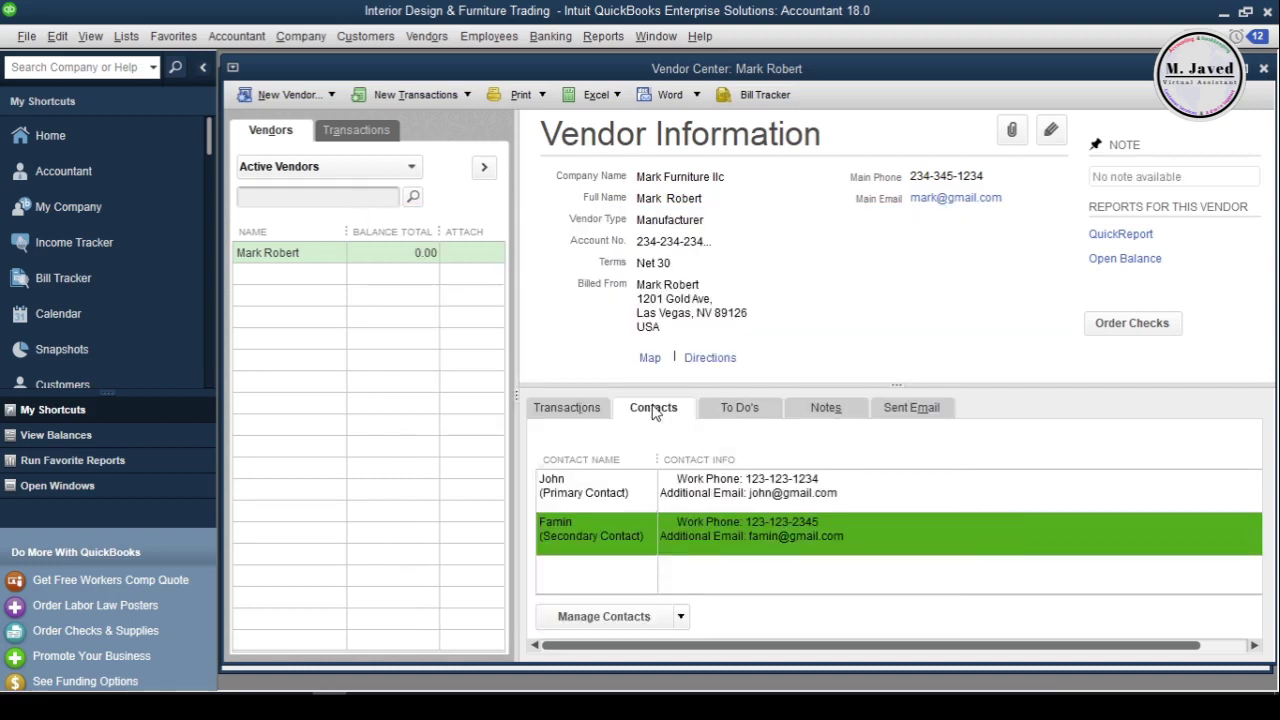
{"action": "left_click", "coordinate": [742, 412]}
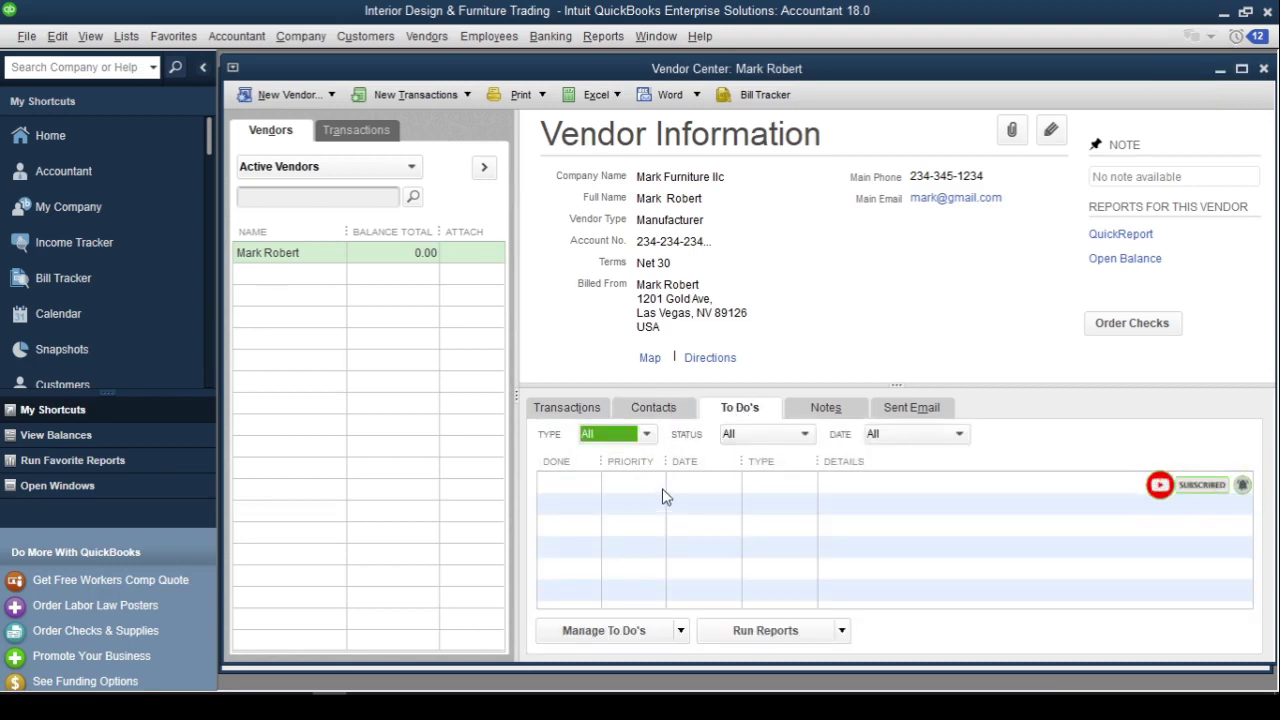
Start a new Low-priority Call to-do for the vendor, due 4/29/2021
{"action": "left_click", "coordinate": [644, 632]}
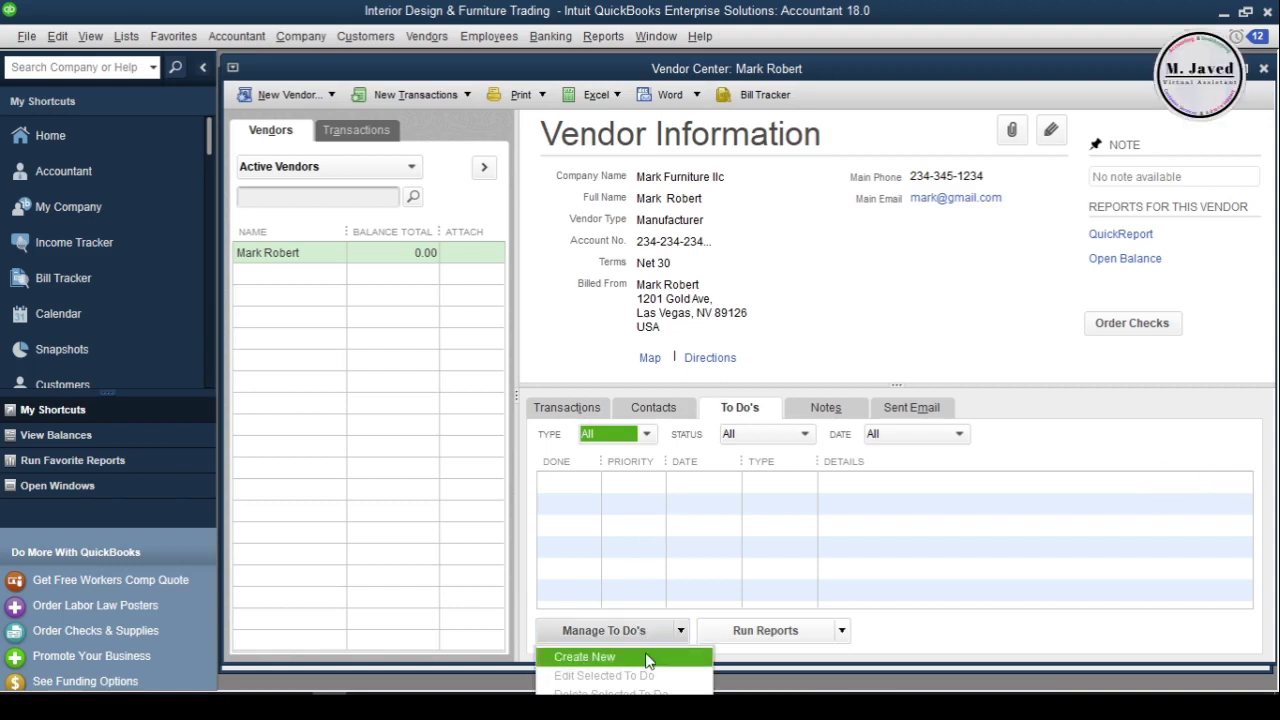
{"action": "left_click", "coordinate": [647, 660]}
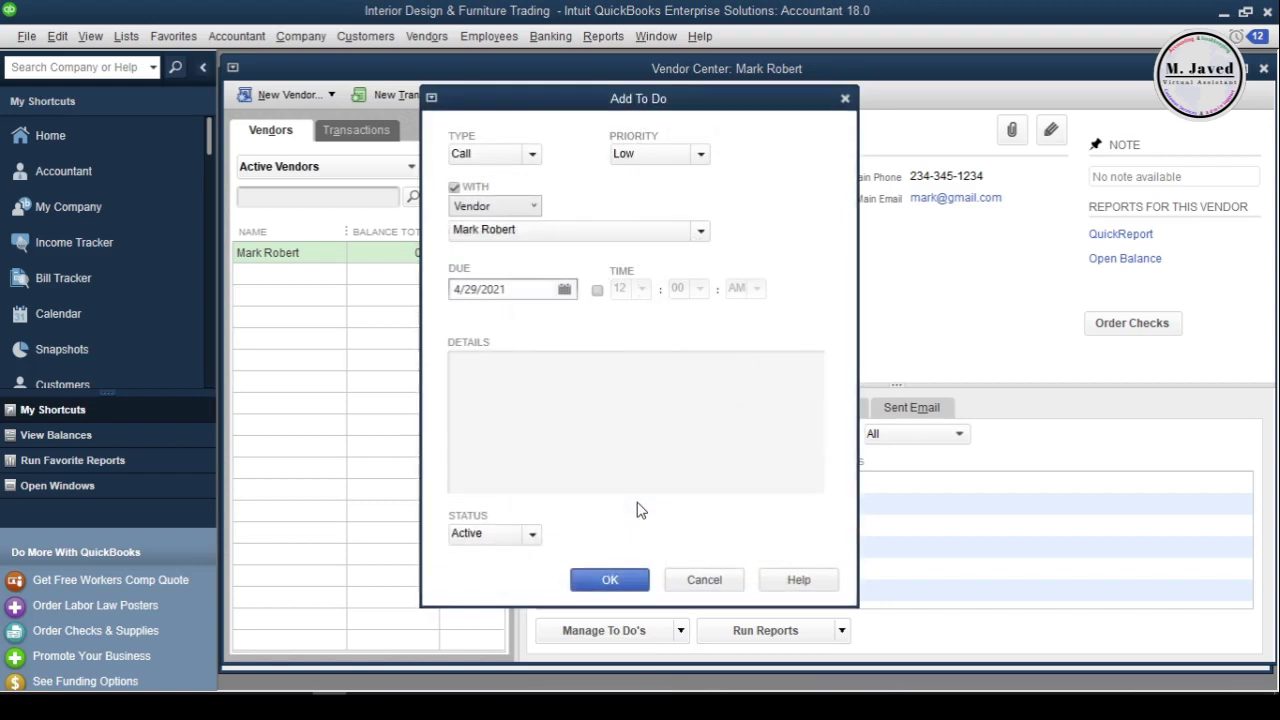
{"action": "left_click", "coordinate": [530, 156]}
{"action": "left_click", "coordinate": [506, 180]}
{"action": "left_click", "coordinate": [697, 155]}
{"action": "left_click", "coordinate": [530, 206]}
{"action": "left_click", "coordinate": [490, 208]}
Save the Active to-do 'Talk about the new price strategies' and view the vendor's notes
{"action": "left_click", "coordinate": [563, 373]}
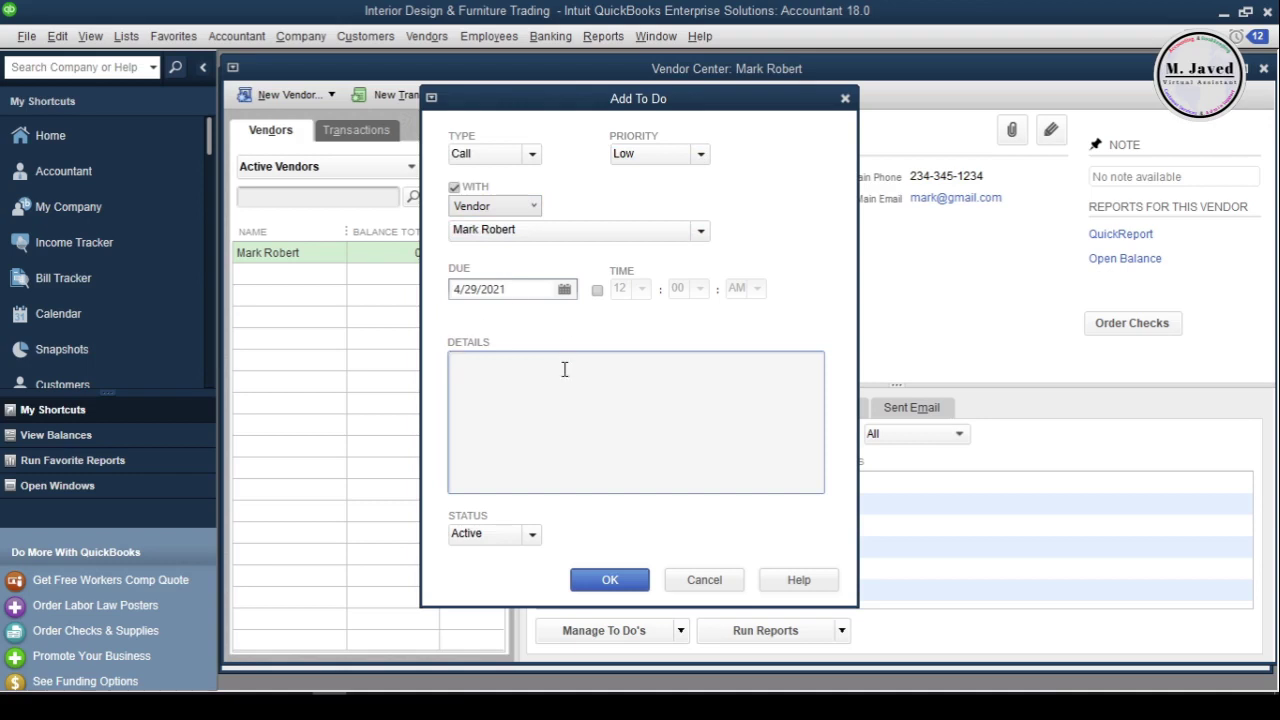
{"action": "type", "text": "Talk about the new price strategies"}
{"action": "left_click", "coordinate": [520, 534]}
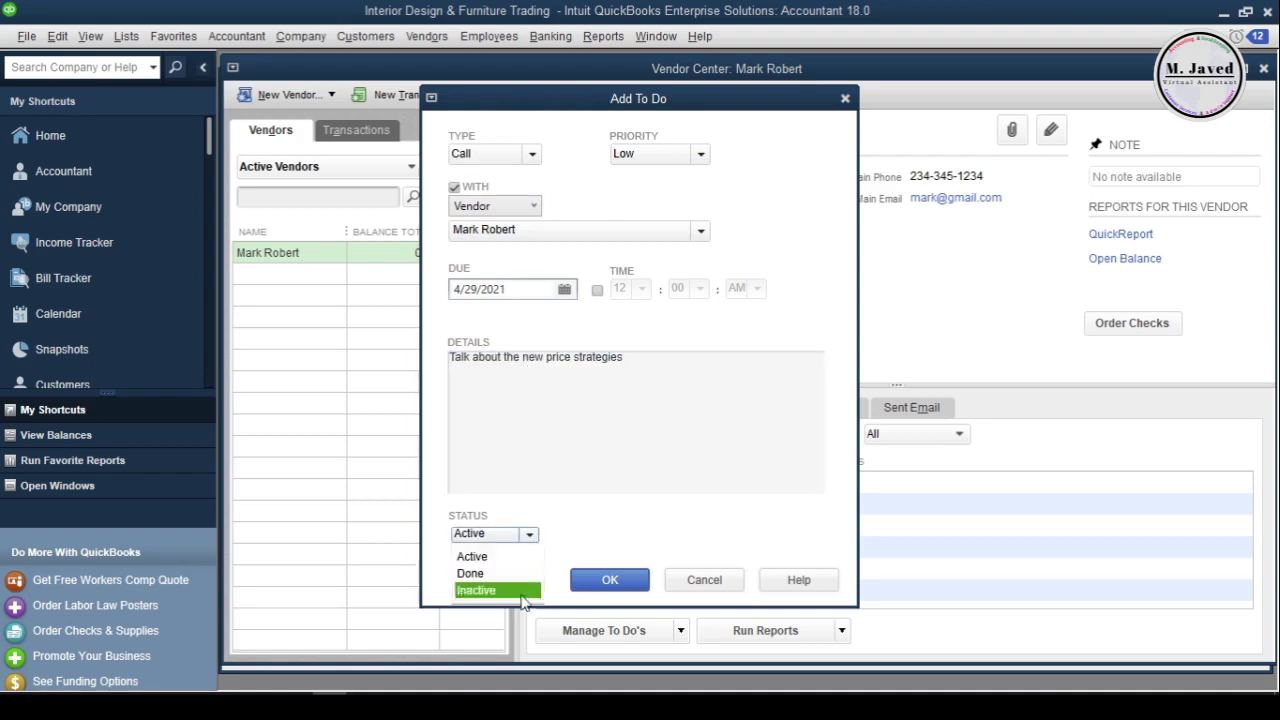
{"action": "left_click", "coordinate": [475, 551]}
{"action": "left_click", "coordinate": [607, 586]}
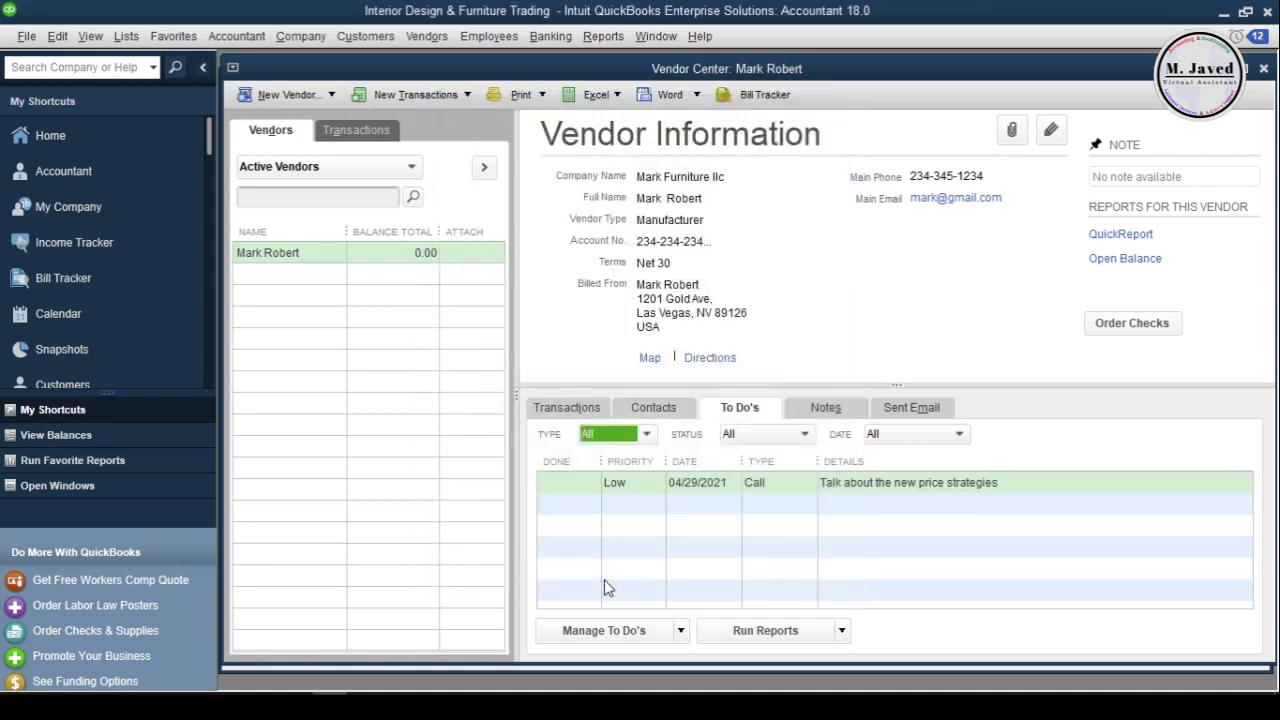
{"action": "left_click", "coordinate": [638, 484]}
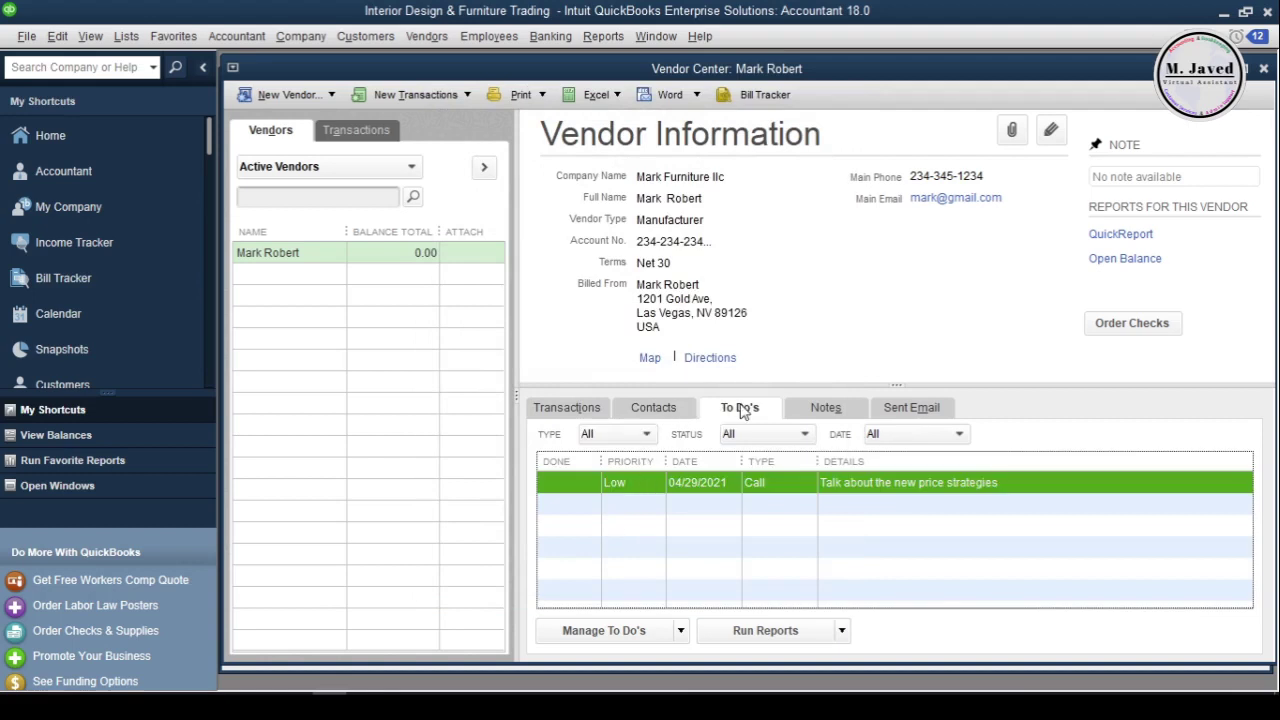
{"action": "left_click", "coordinate": [822, 412]}
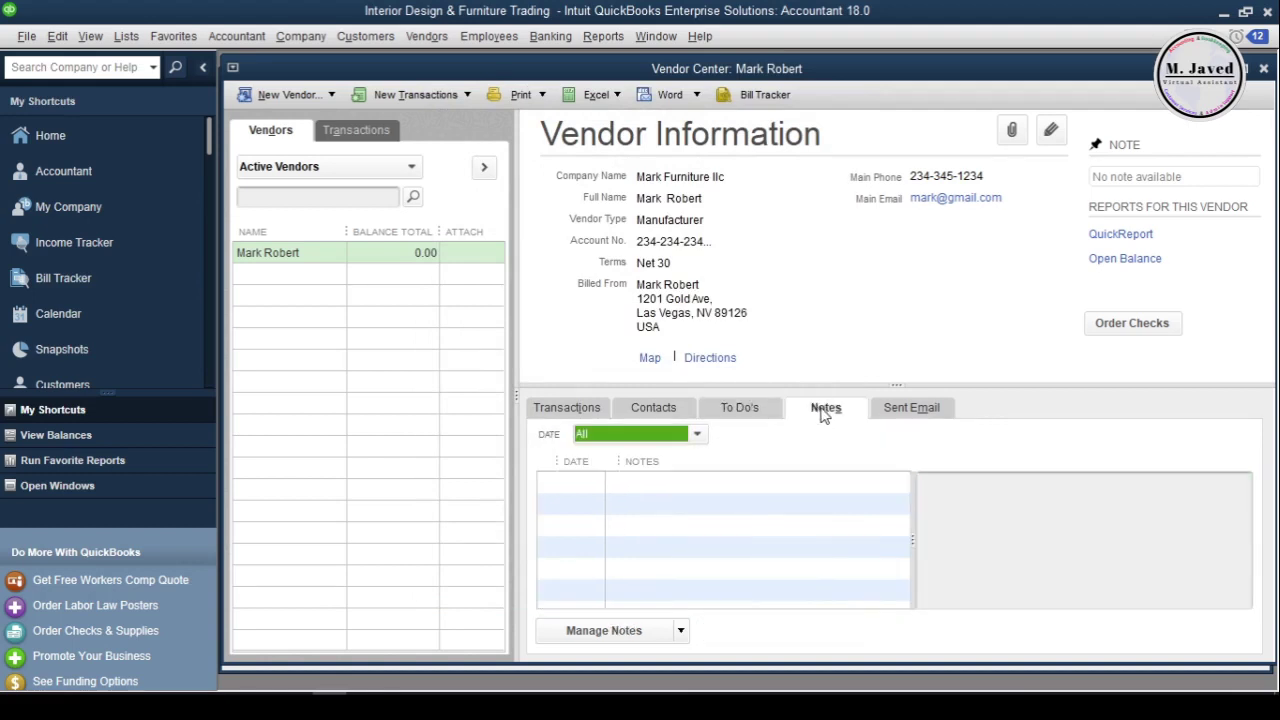
Add and save the vendor note 'Open to work on credit', then return to the notes list
{"action": "left_click", "coordinate": [604, 630]}
{"action": "left_click", "coordinate": [572, 654]}
{"action": "type", "text": "Open to work on credit"}
{"action": "left_click", "coordinate": [799, 248]}
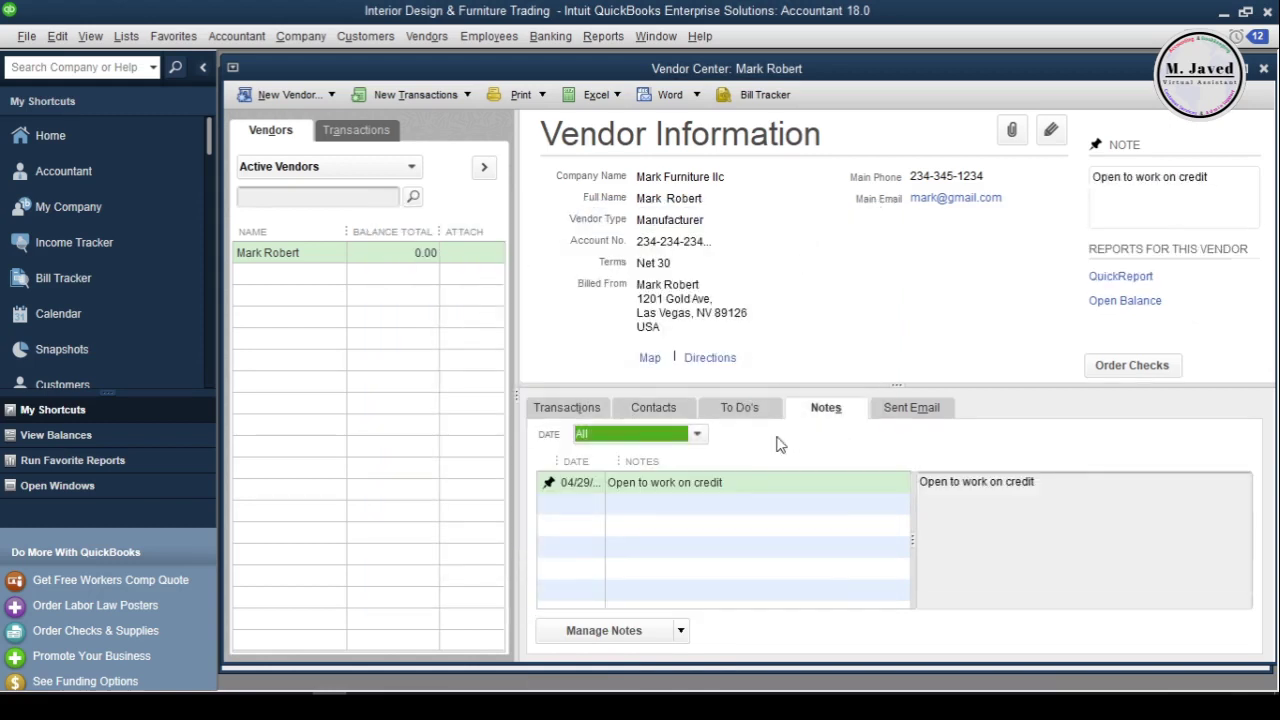
{"action": "left_click", "coordinate": [910, 410]}
{"action": "left_click", "coordinate": [830, 412]}
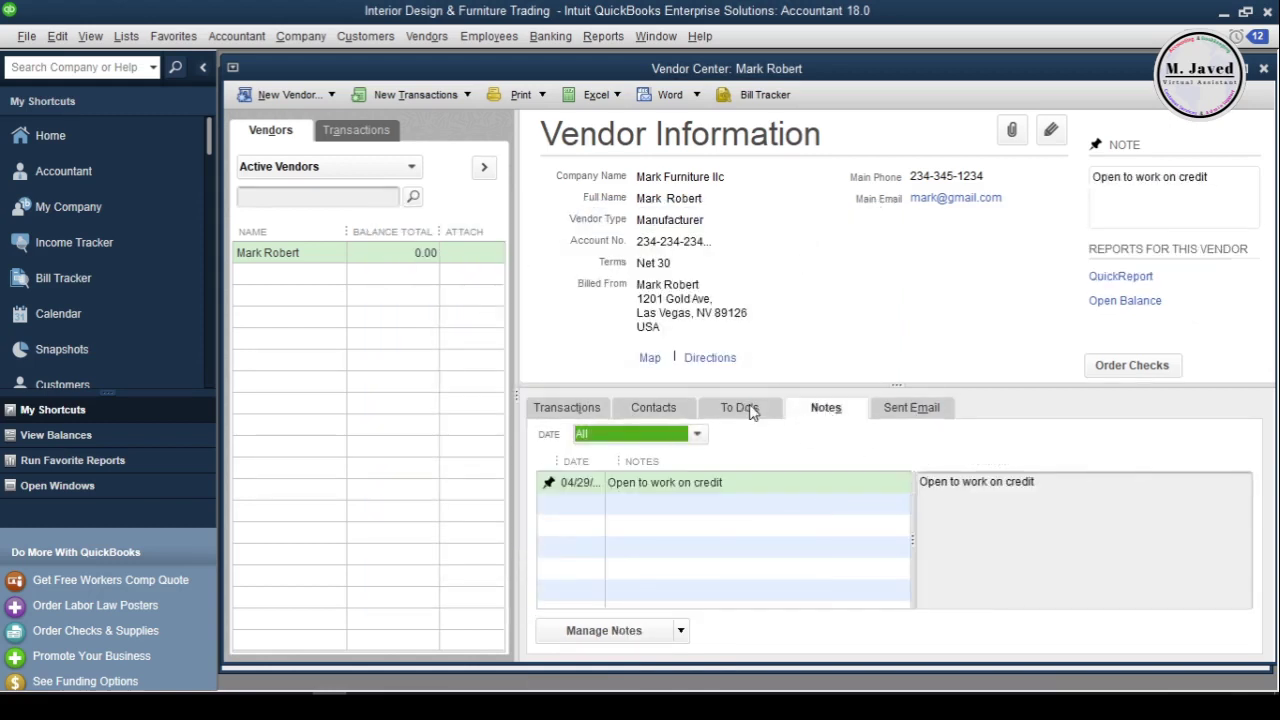